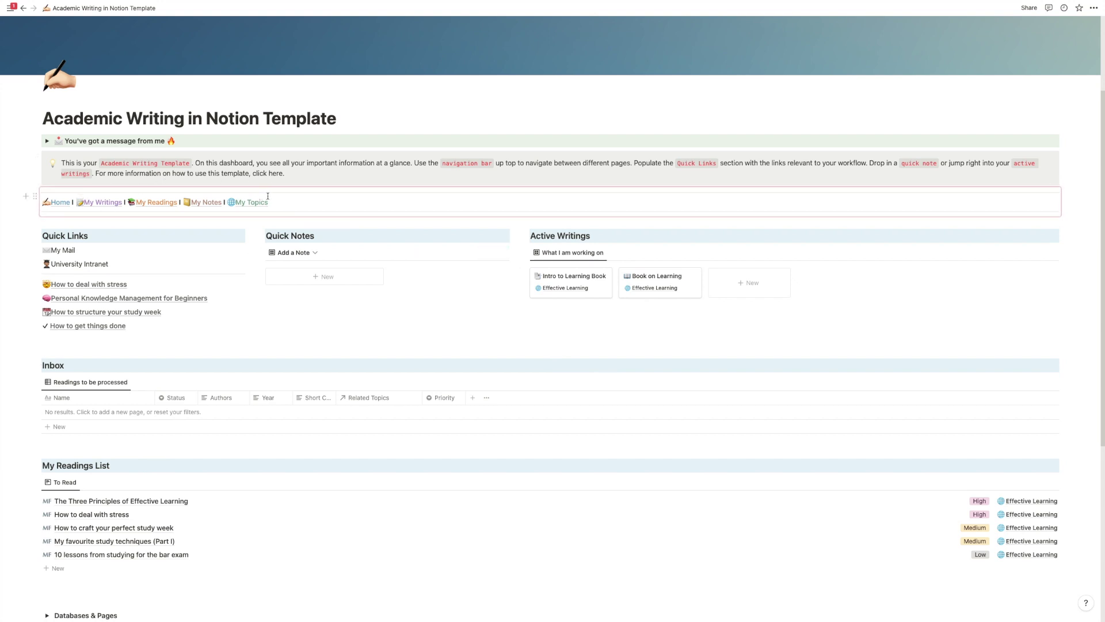
Step: Add a quick note on the dashboard, then delete it again
{"action": "scroll", "coordinate": [267, 196], "scroll_direction": "down", "scroll_amount": 1}
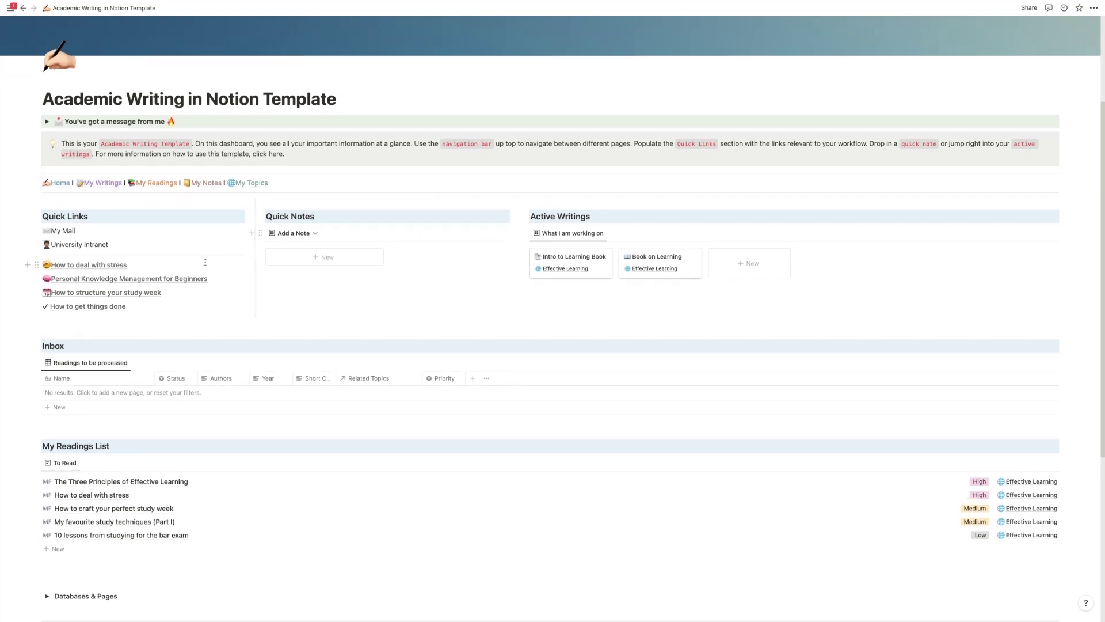
{"action": "scroll", "coordinate": [328, 274], "scroll_direction": "down", "scroll_amount": 3}
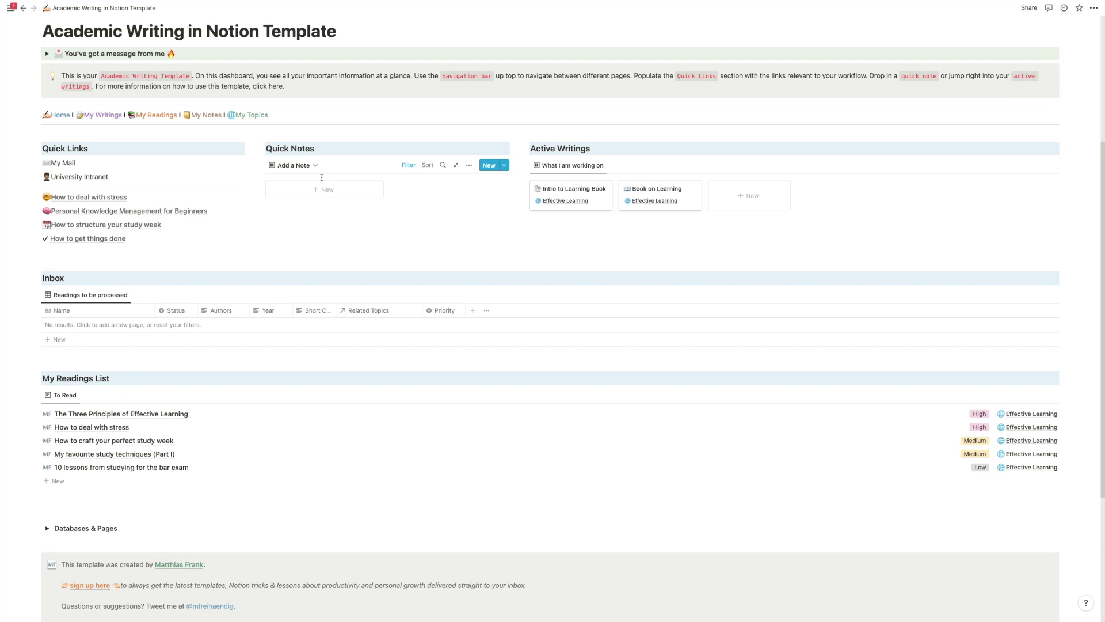
{"action": "left_click", "coordinate": [333, 188]}
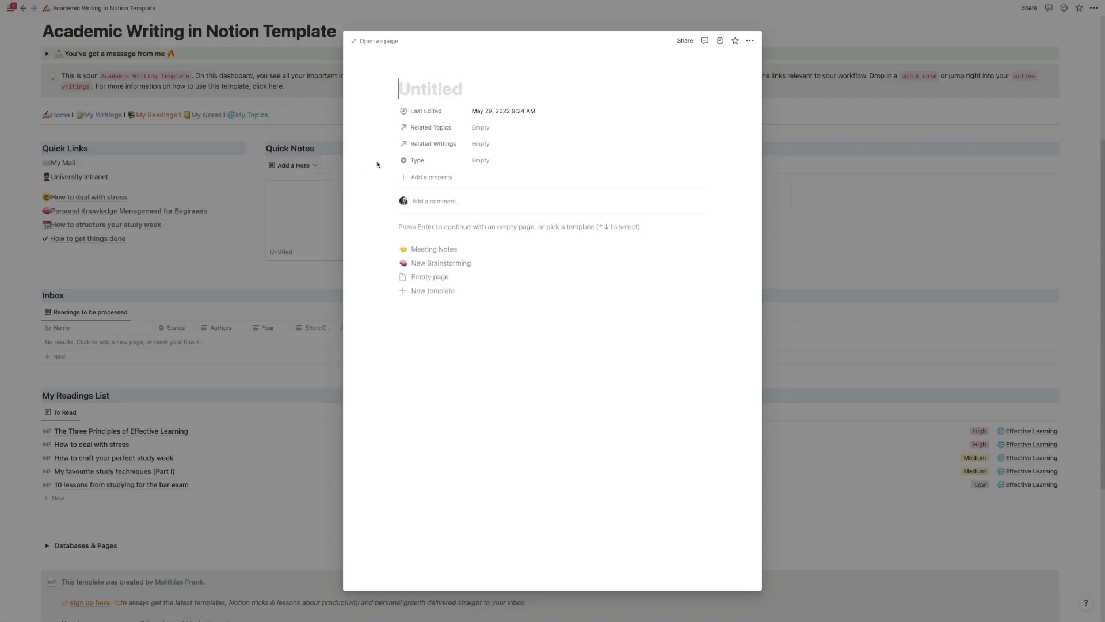
{"action": "left_click", "coordinate": [750, 41]}
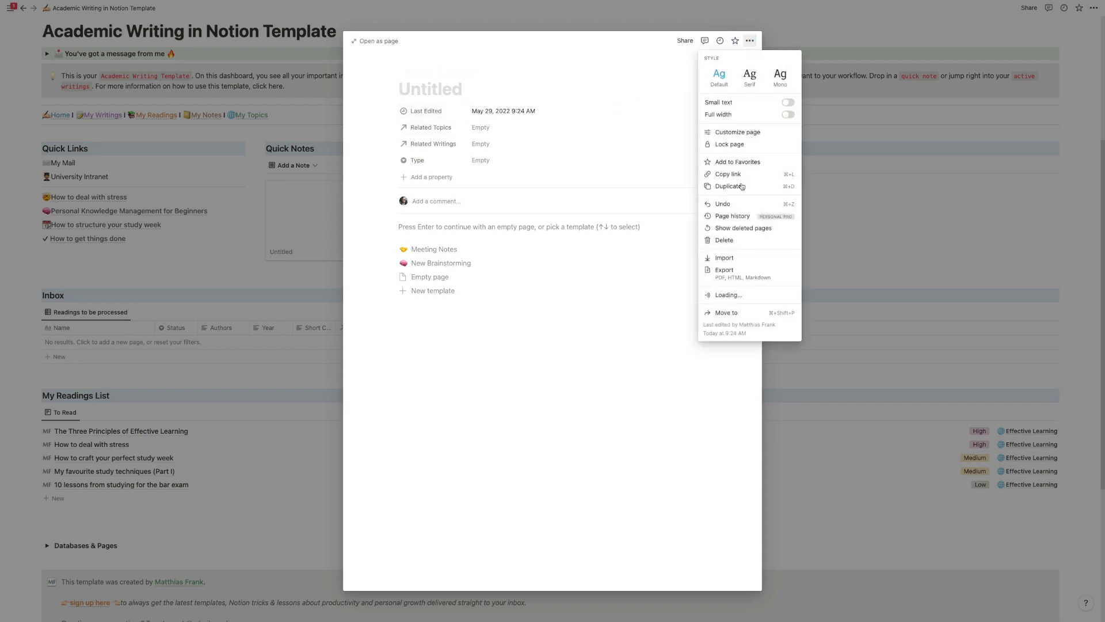
{"action": "left_click", "coordinate": [754, 241]}
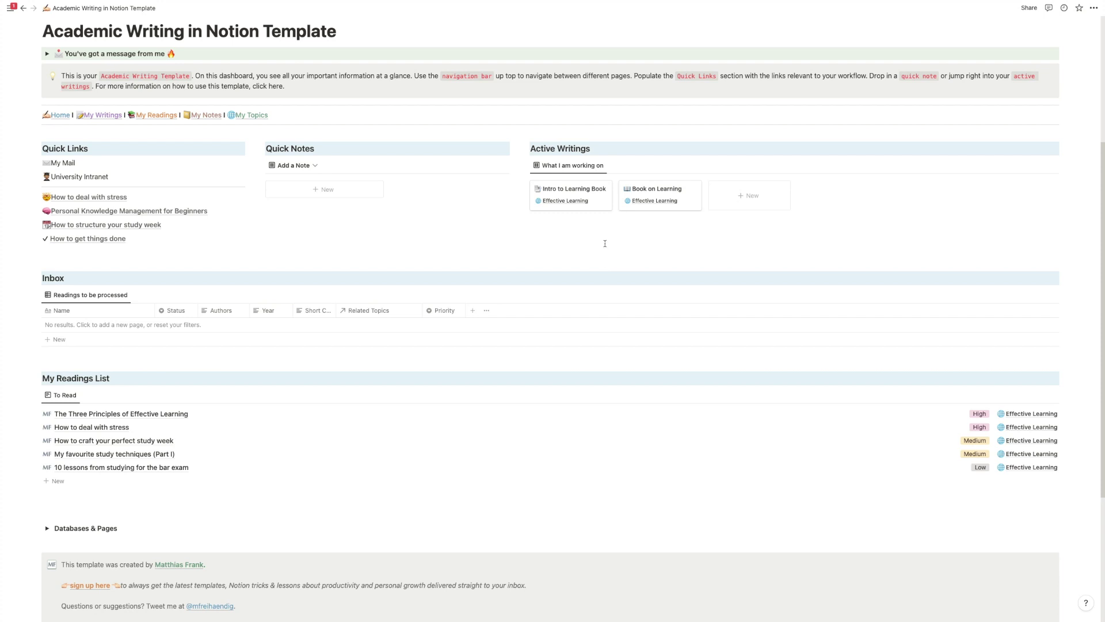
Step: Clip the career-change article from the browser into the Readings database
{"action": "scroll", "coordinate": [601, 250], "scroll_direction": "down", "scroll_amount": 2}
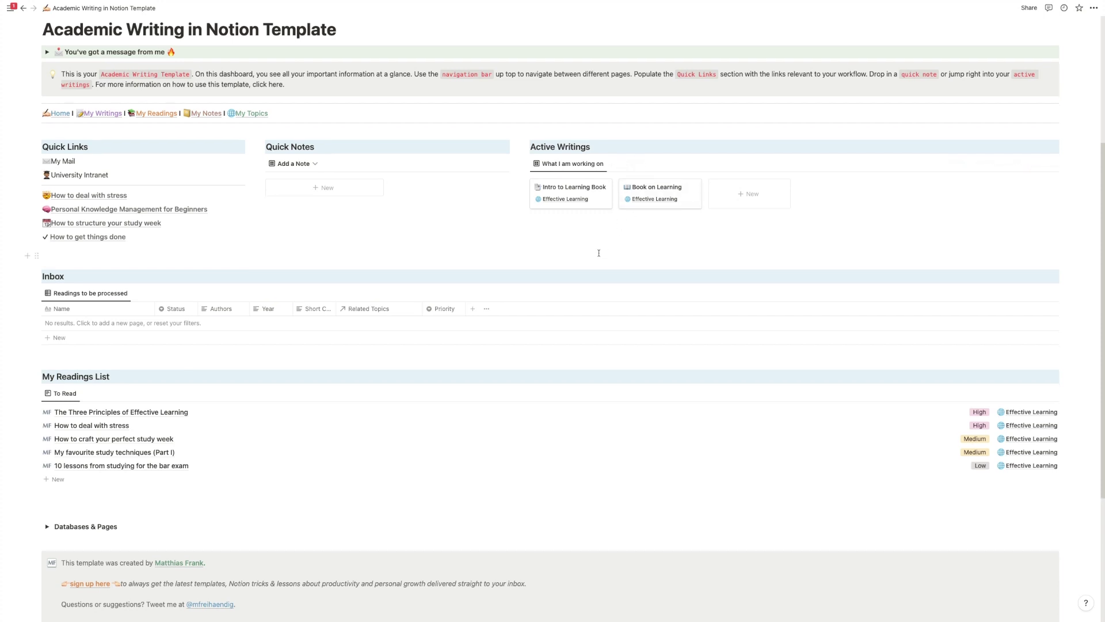
{"action": "scroll", "coordinate": [598, 254], "scroll_direction": "down", "scroll_amount": 4}
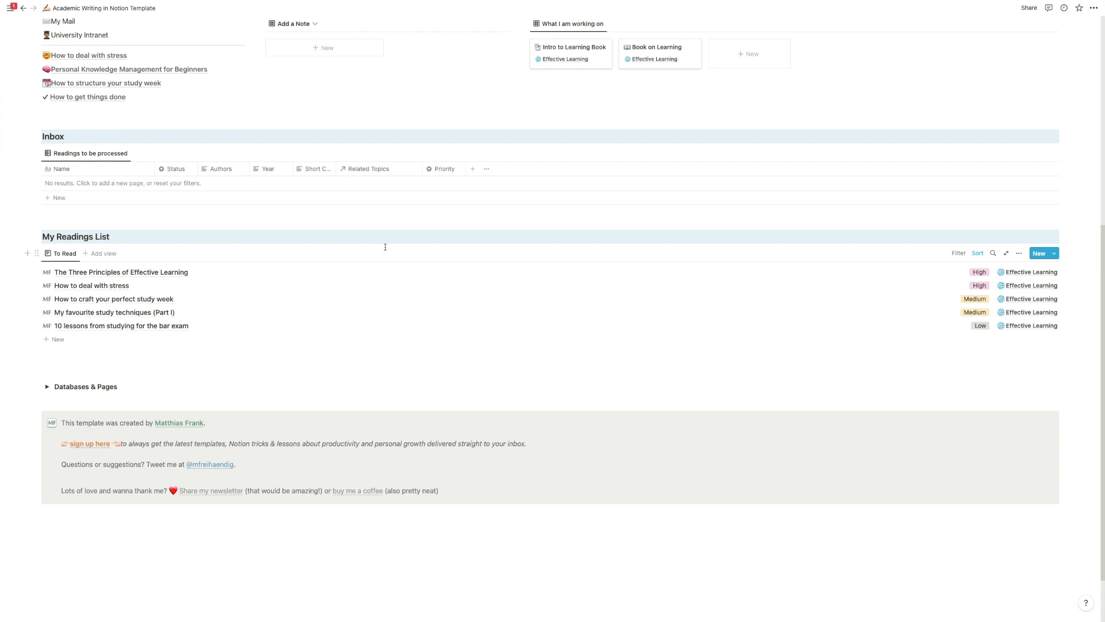
{"action": "key", "text": "ctrl+Left"}
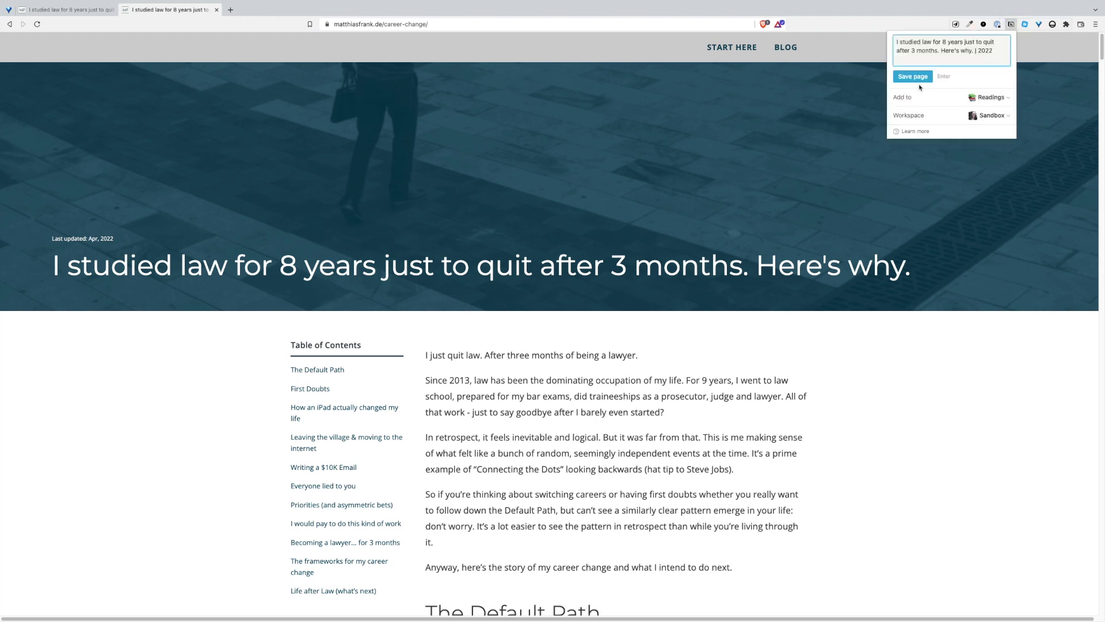
{"action": "key", "text": "Return"}
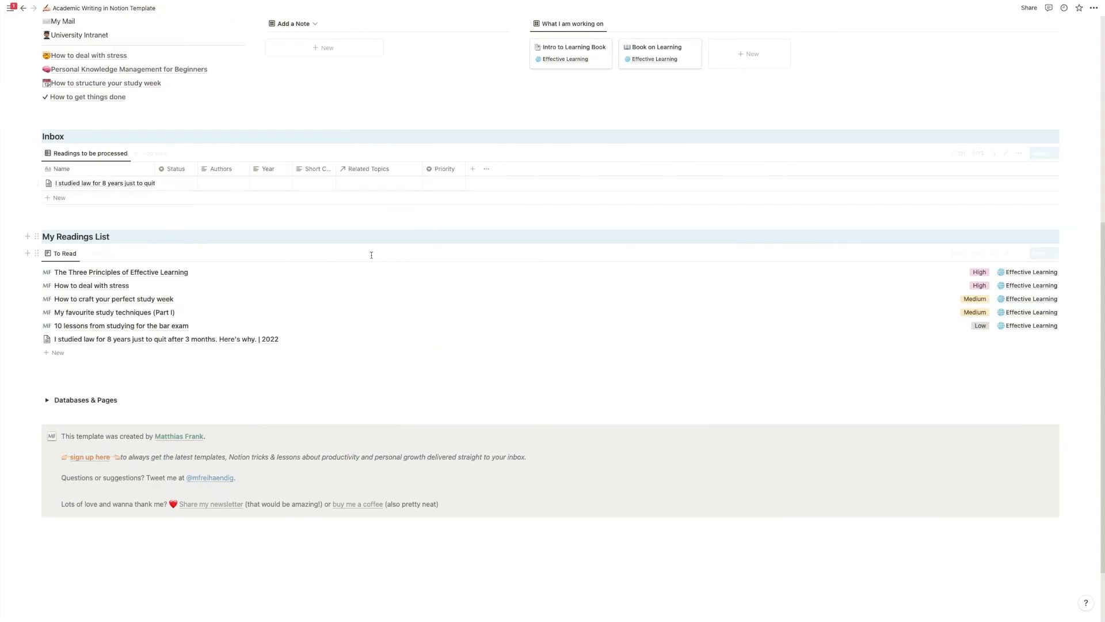
Step: Mark the clipped Inbox article as To Read and review the Inbox table's property list
{"action": "left_click", "coordinate": [189, 185]}
{"action": "left_click", "coordinate": [184, 211]}
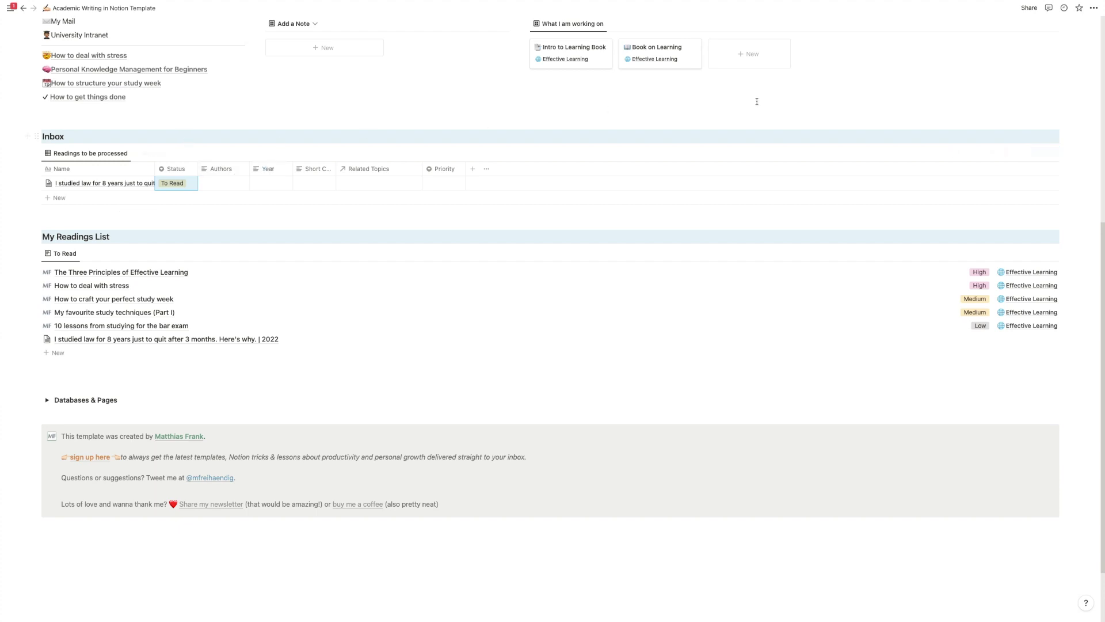
{"action": "left_click", "coordinate": [1019, 159]}
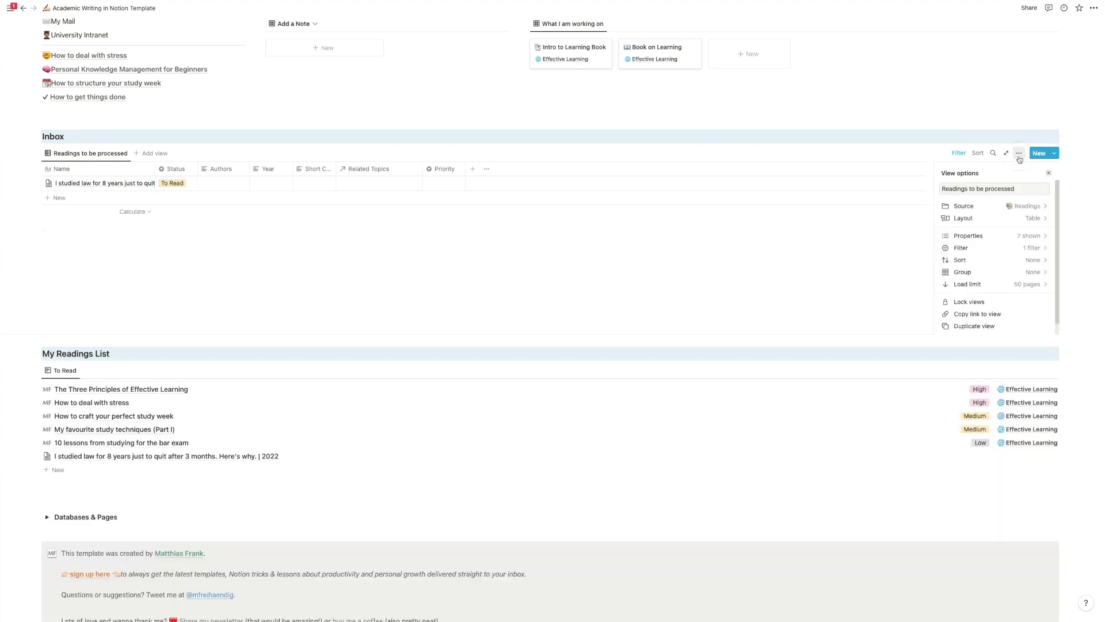
{"action": "left_click", "coordinate": [1004, 237]}
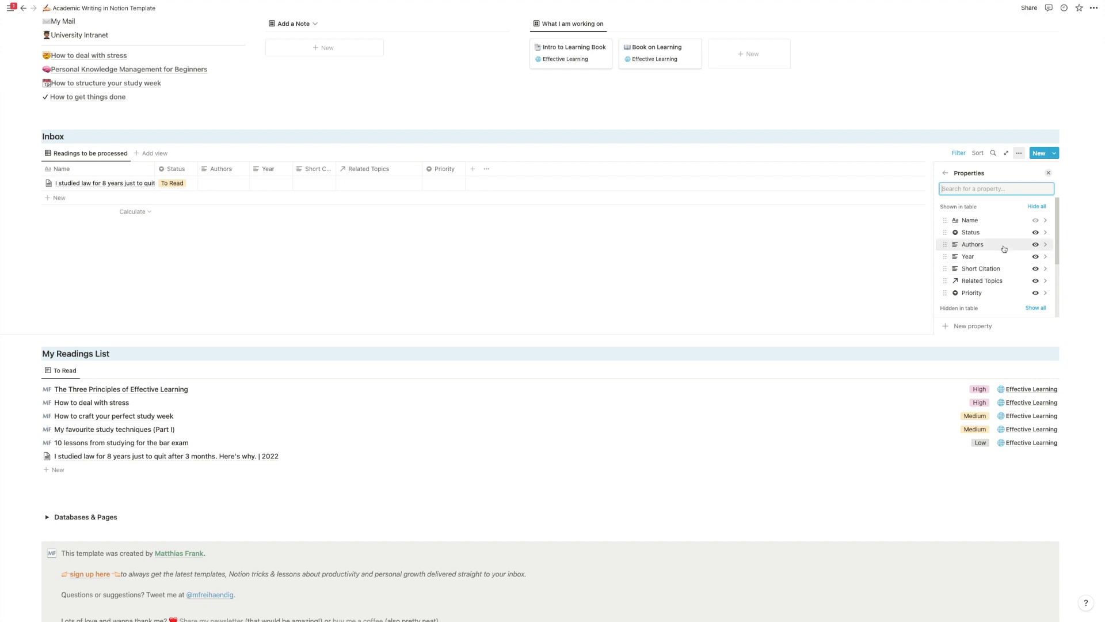
{"action": "left_click", "coordinate": [299, 231]}
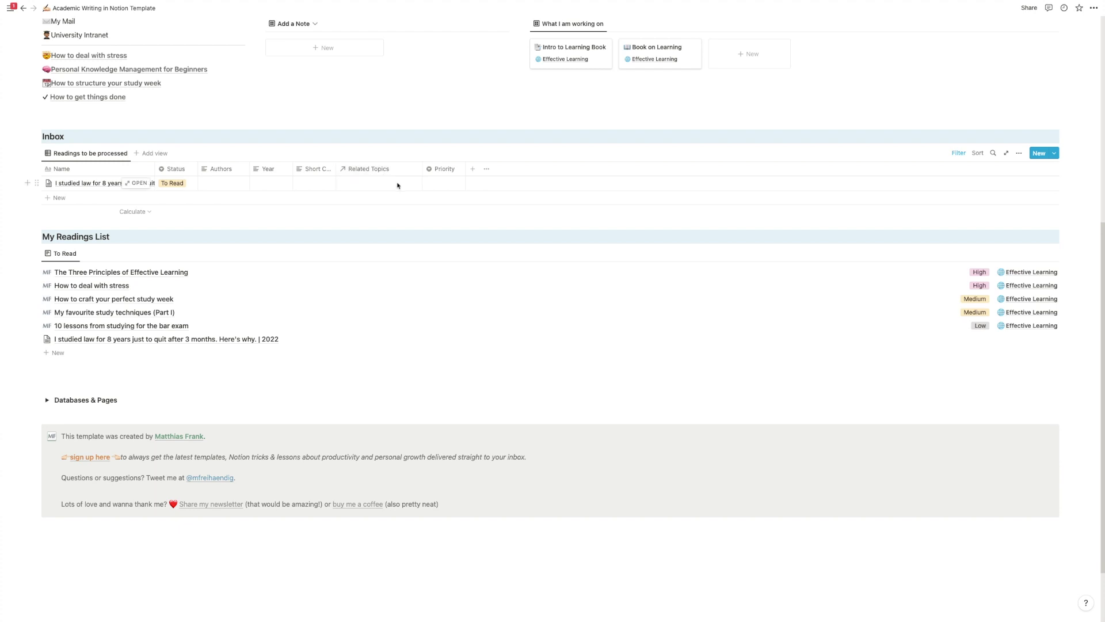
Step: Give the clipped article Low priority and go back to the article in the browser
{"action": "left_click", "coordinate": [446, 186]}
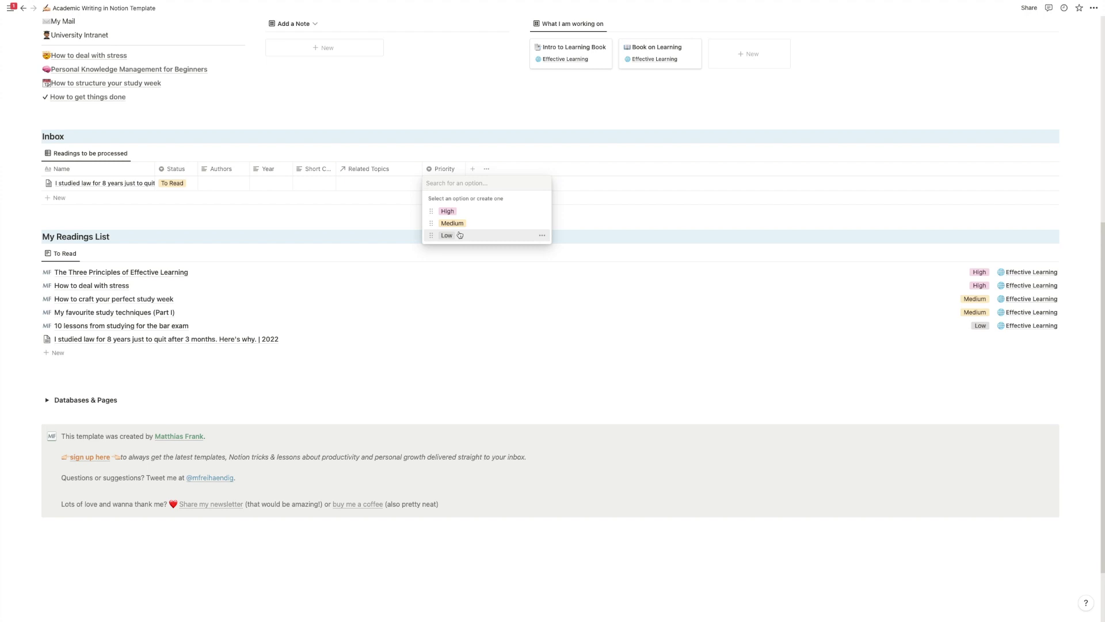
{"action": "left_click", "coordinate": [447, 234]}
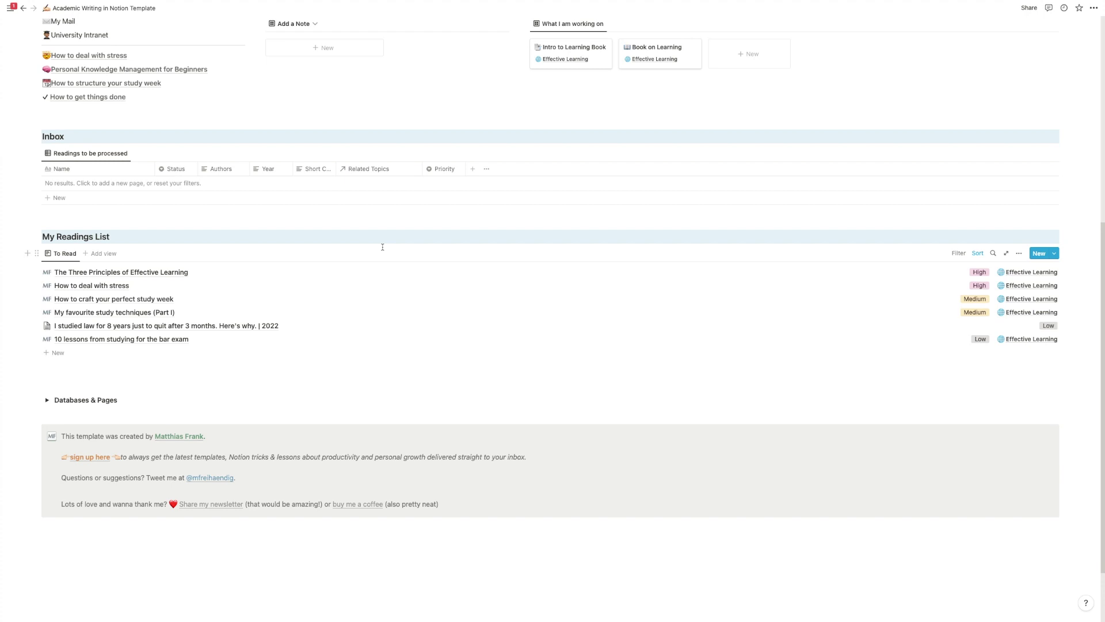
{"action": "key", "text": "ctrl+Left"}
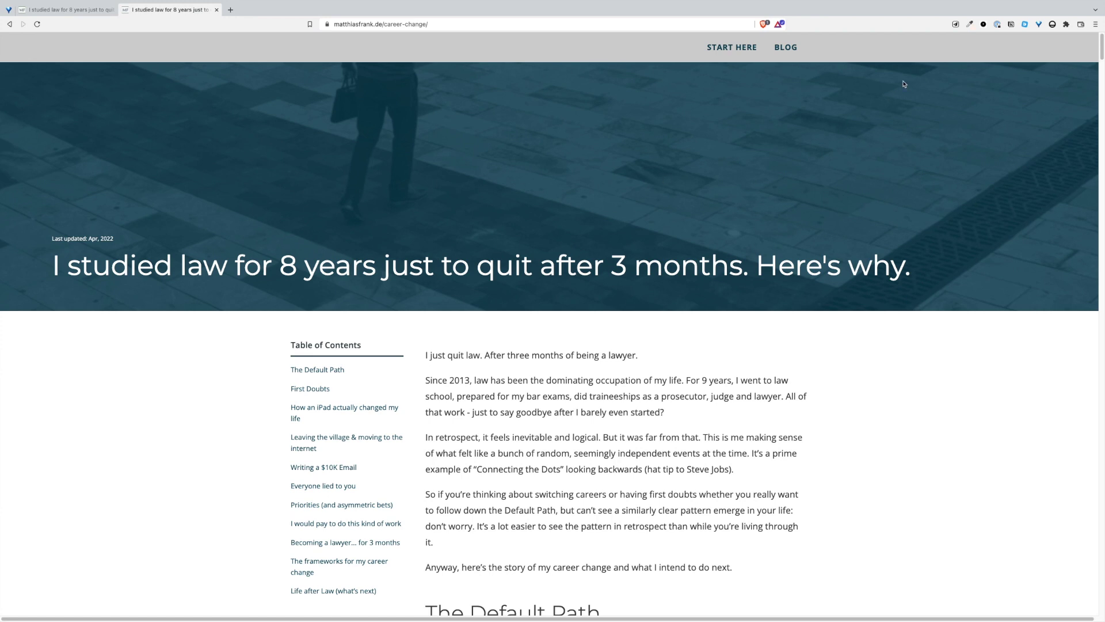
Step: Save the article as a new Readings page with the author's name and Year 2022
{"action": "left_click", "coordinate": [955, 25]}
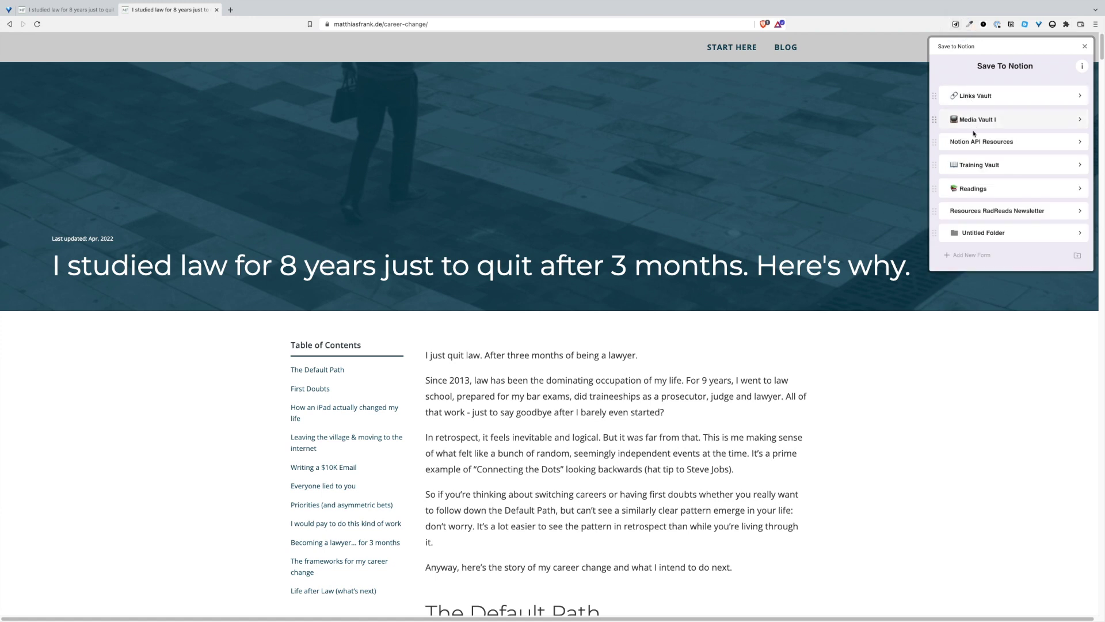
{"action": "left_click", "coordinate": [968, 188]}
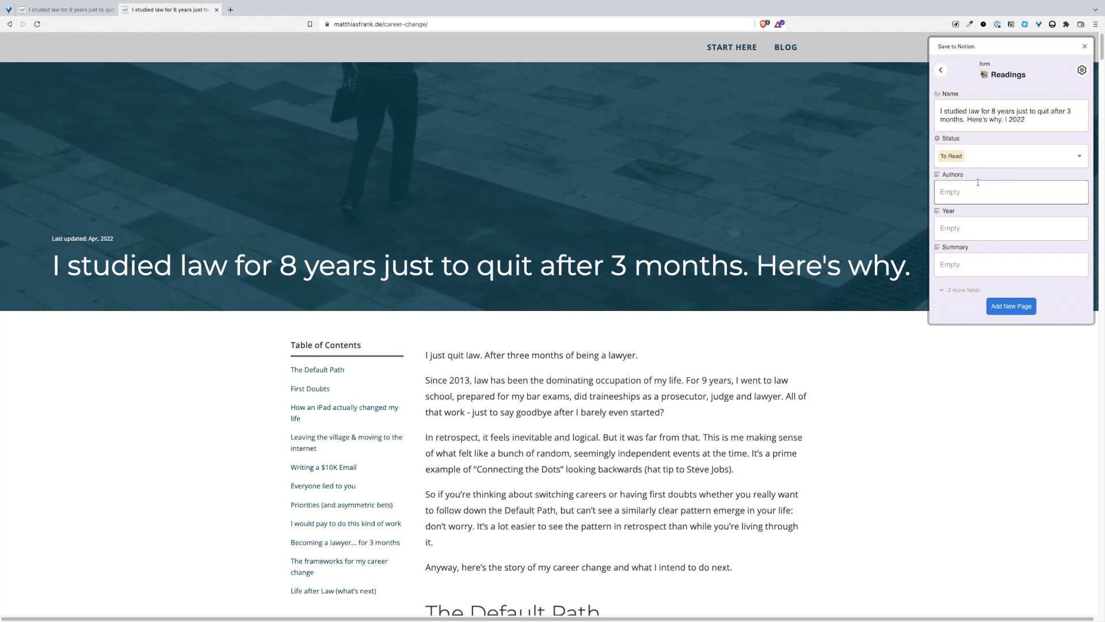
{"action": "scroll", "coordinate": [978, 182], "scroll_direction": "down", "scroll_amount": 1}
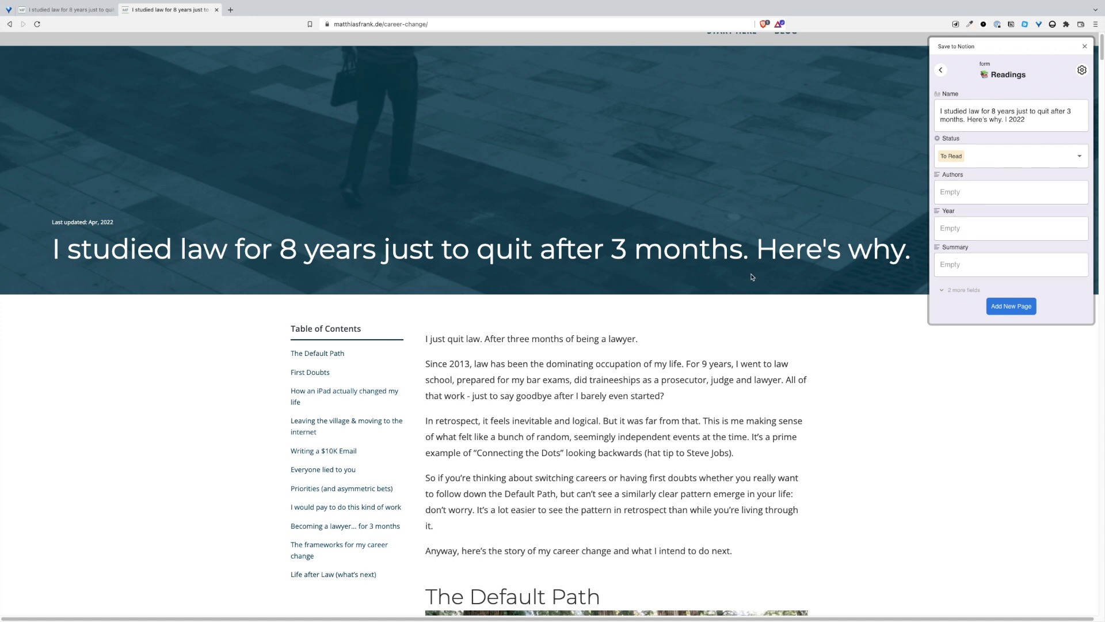
{"action": "left_click", "coordinate": [995, 190]}
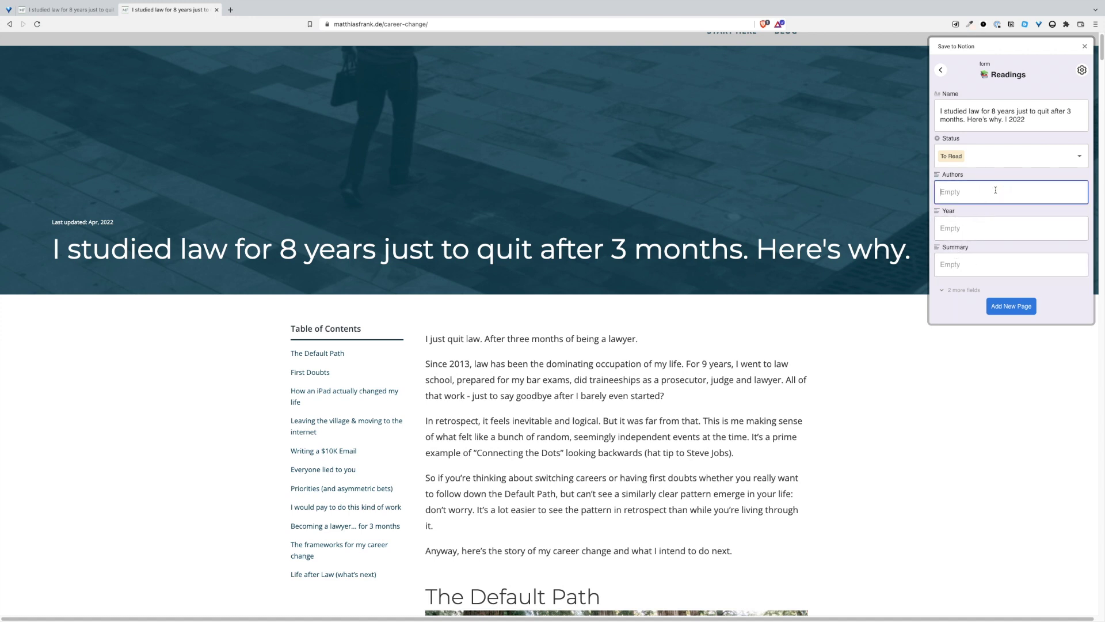
{"action": "type", "text": "Matthias Frank"}
{"action": "key", "text": "Tab"}
{"action": "type", "text": "2022"}
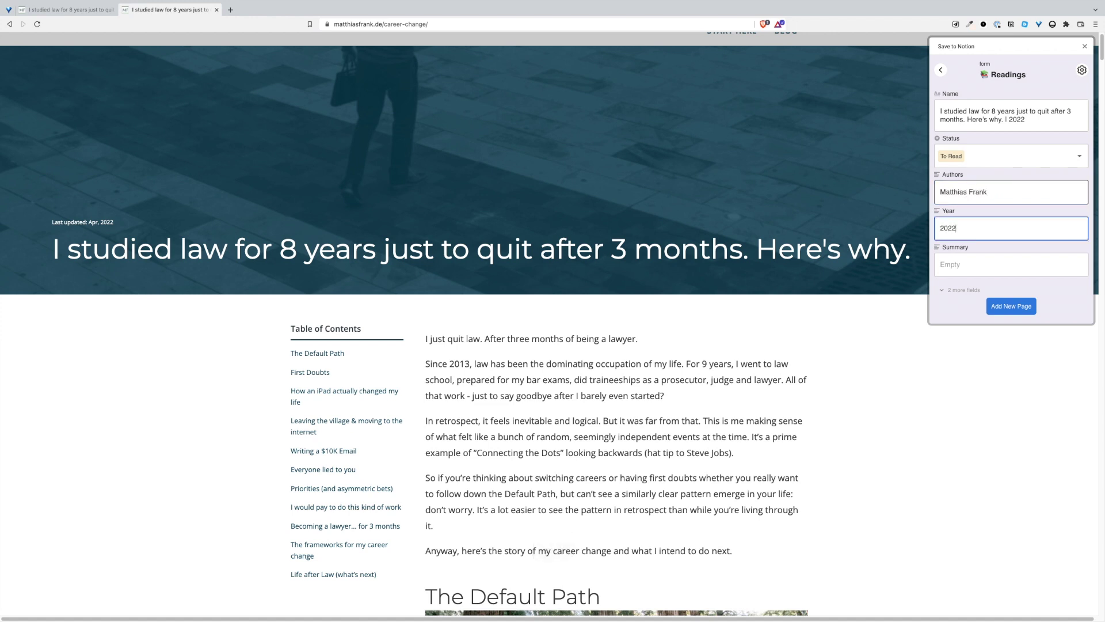
{"action": "left_click", "coordinate": [1015, 308]}
{"action": "left_click", "coordinate": [871, 363]}
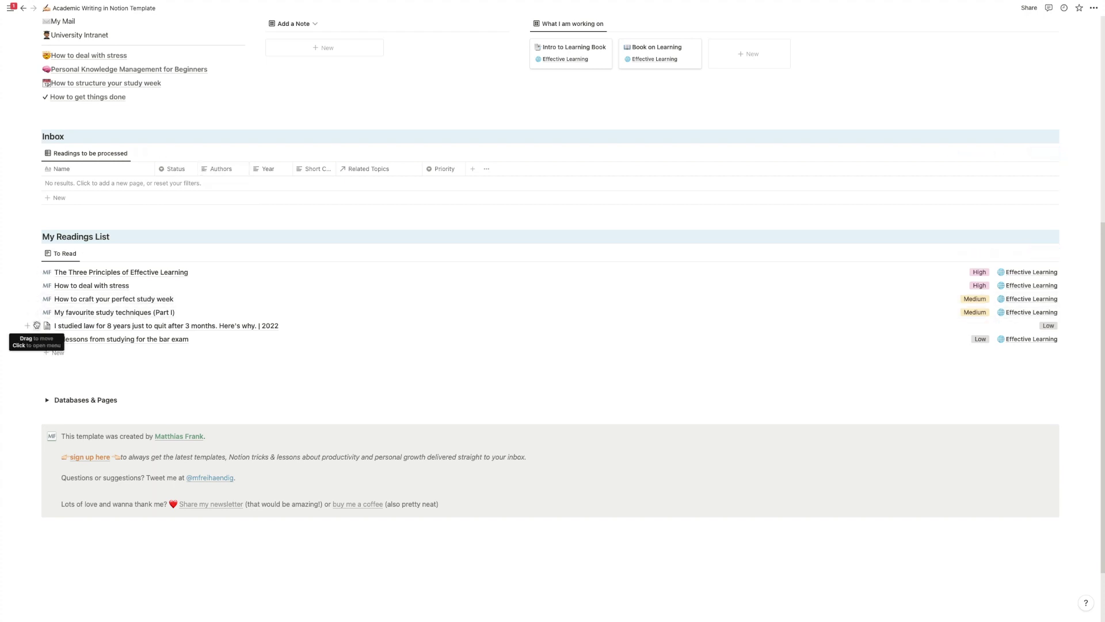
Step: Delete the older clipped article row from My Readings List and return to Notion
{"action": "left_click", "coordinate": [36, 325]}
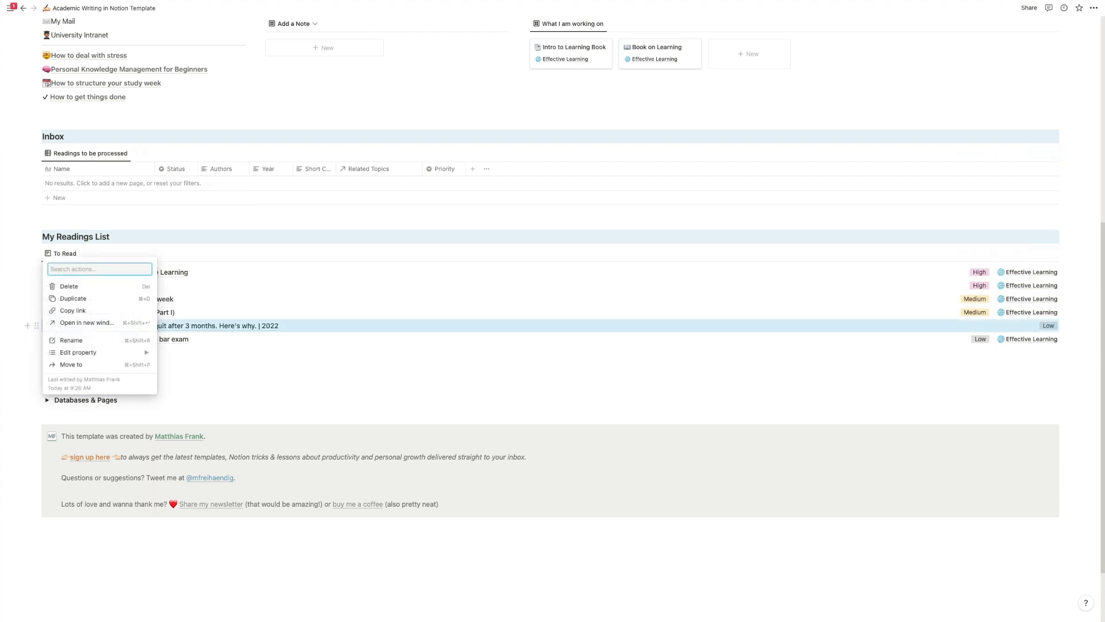
{"action": "left_click", "coordinate": [144, 286]}
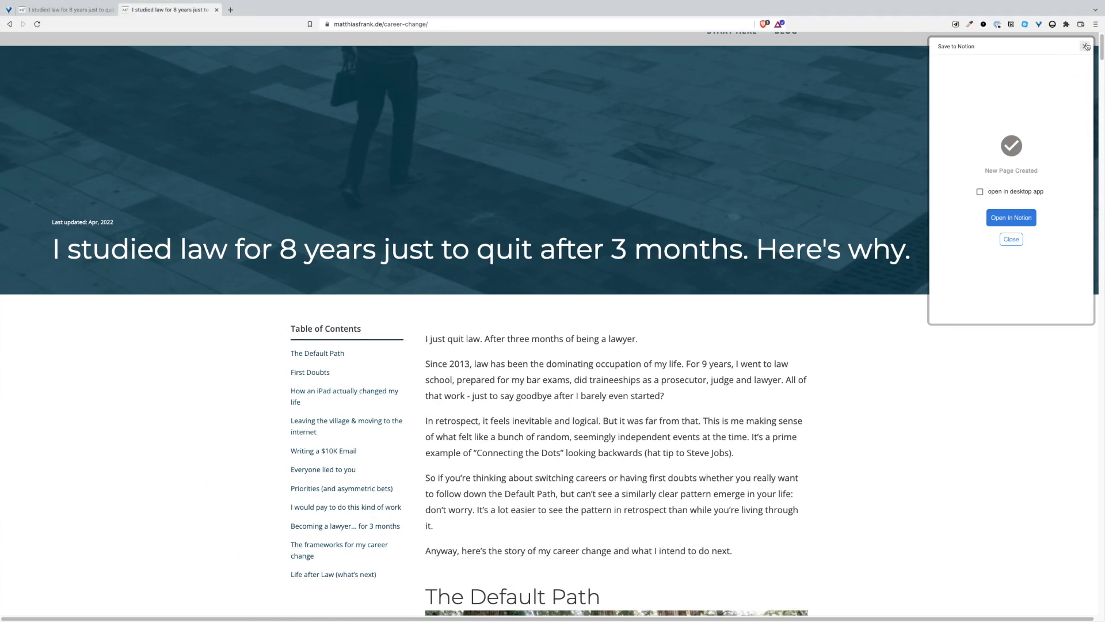
{"action": "left_click", "coordinate": [1085, 46]}
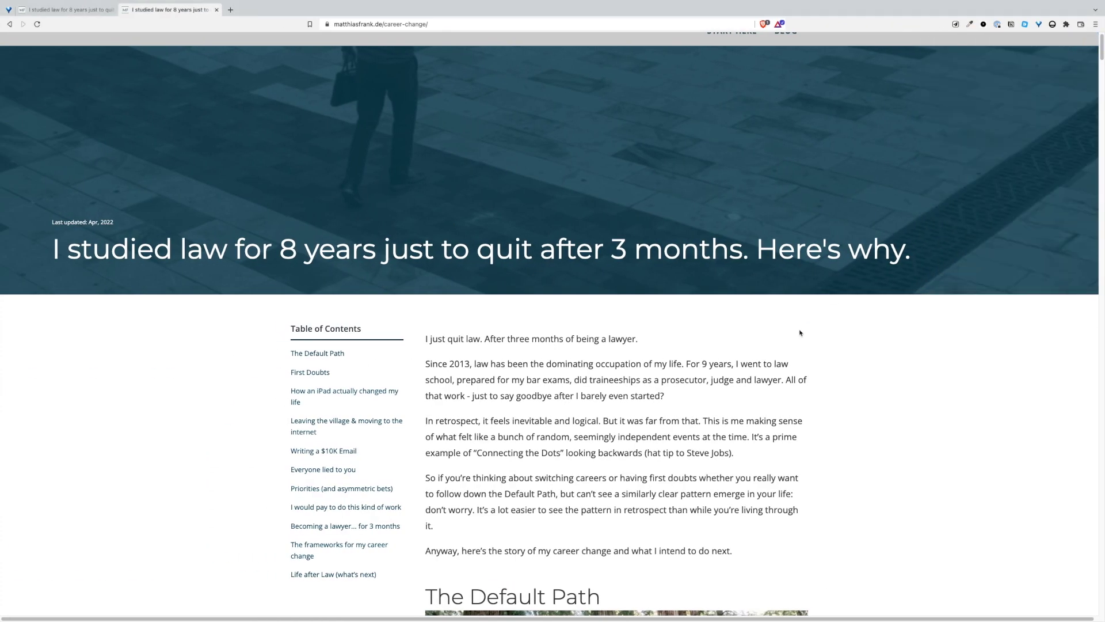
{"action": "key", "text": "ctrl+Right"}
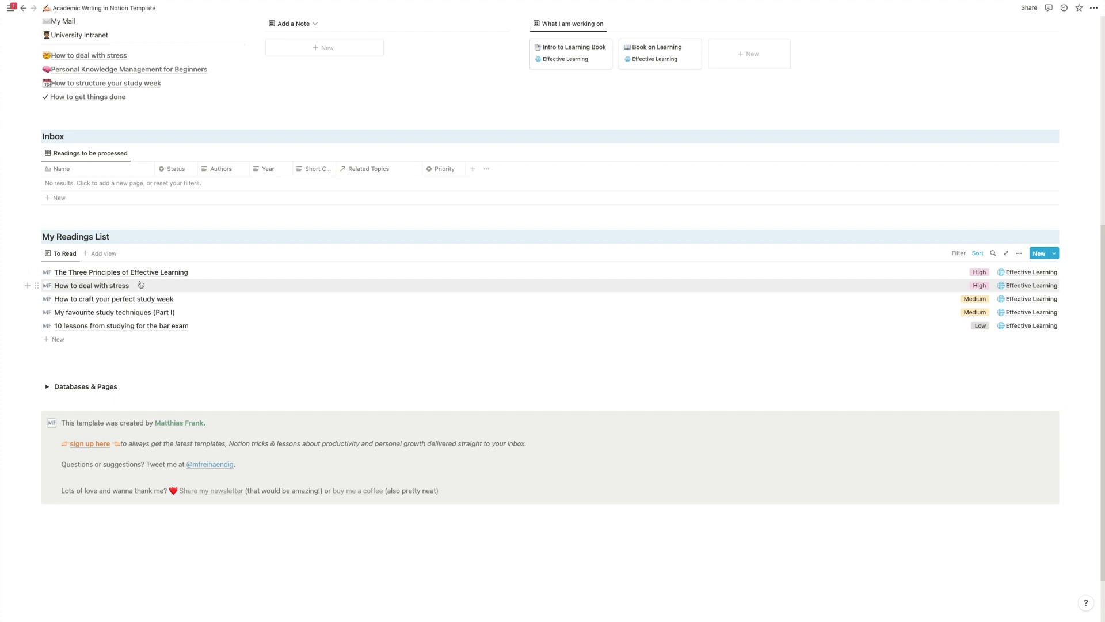
Step: Open the preview of The Three Principles of Effective Learning and close it unchanged. Scroll back to the dashboard top
{"action": "left_click", "coordinate": [297, 277]}
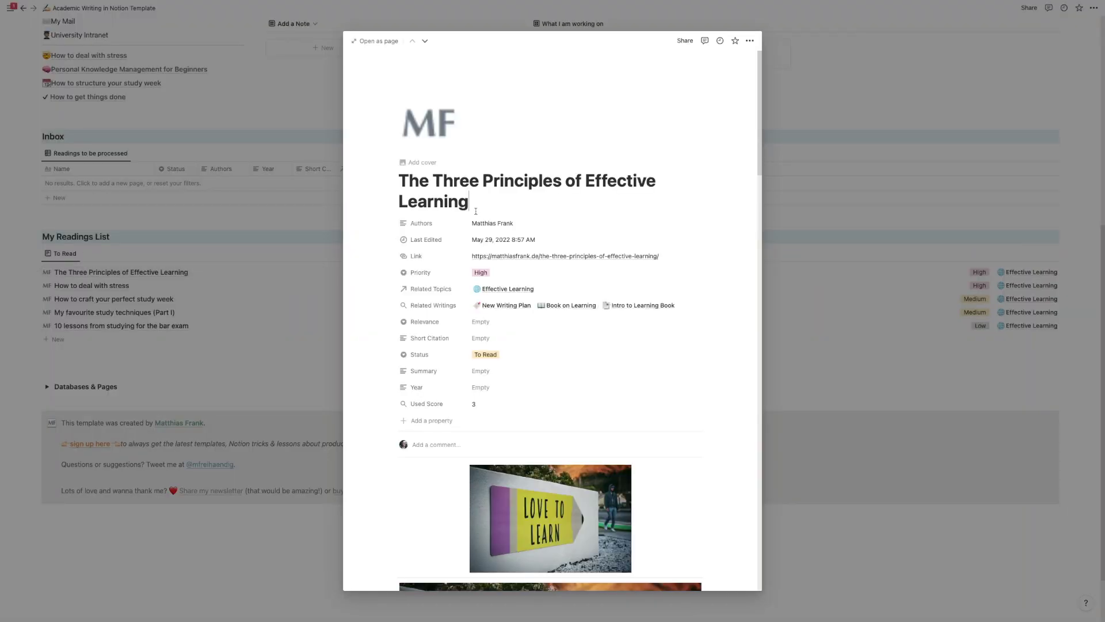
{"action": "left_click", "coordinate": [510, 353]}
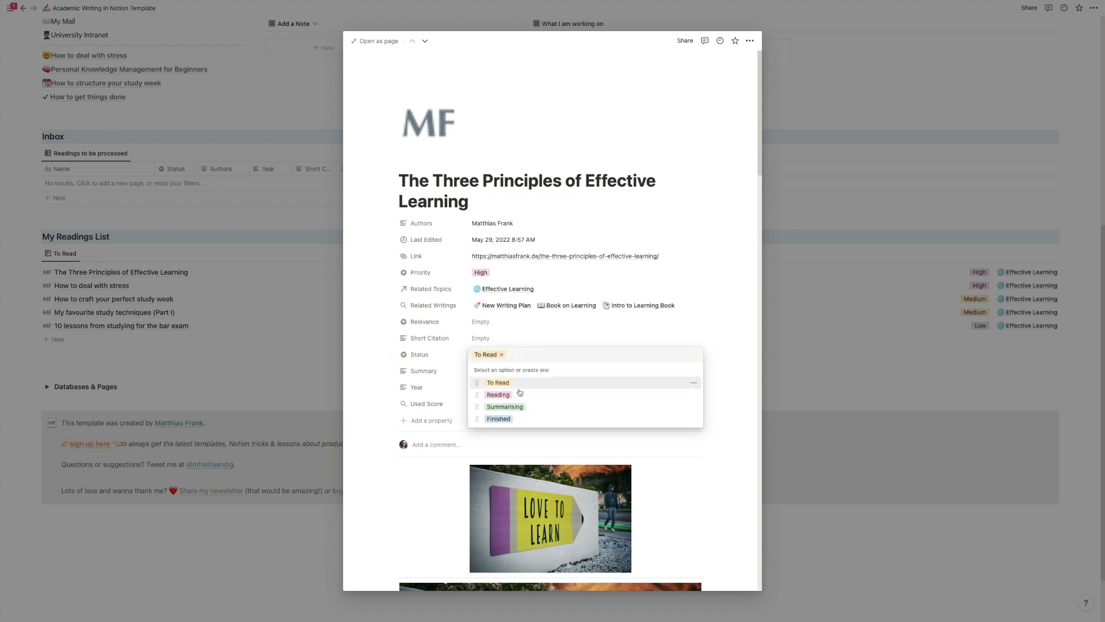
{"action": "left_click", "coordinate": [286, 338]}
{"action": "left_click", "coordinate": [250, 265]}
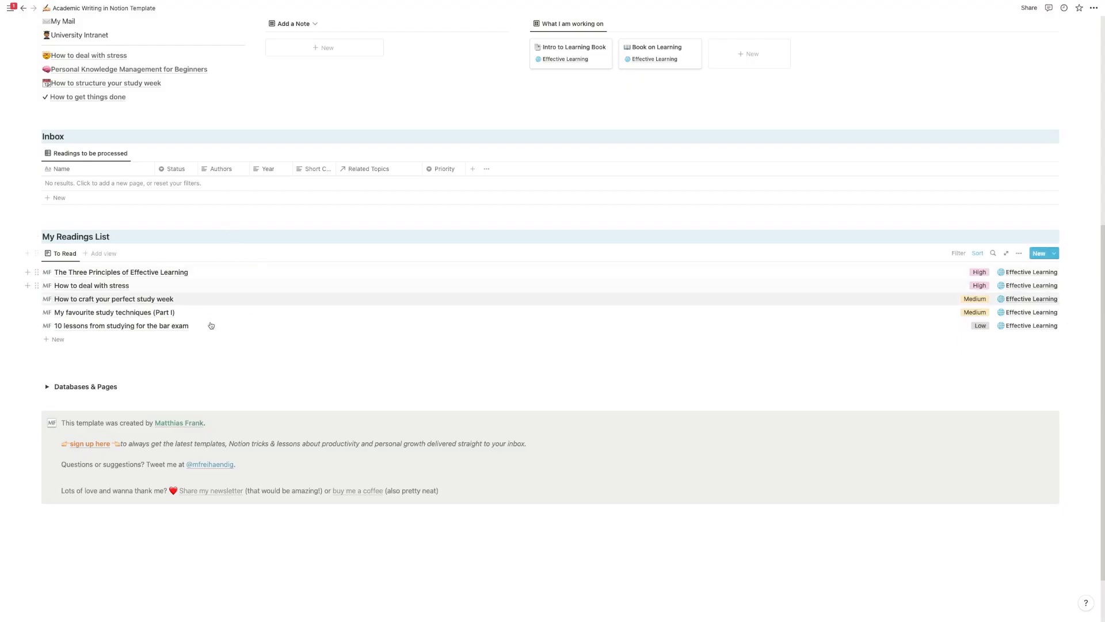
{"action": "scroll", "coordinate": [311, 336], "scroll_direction": "up", "scroll_amount": 2}
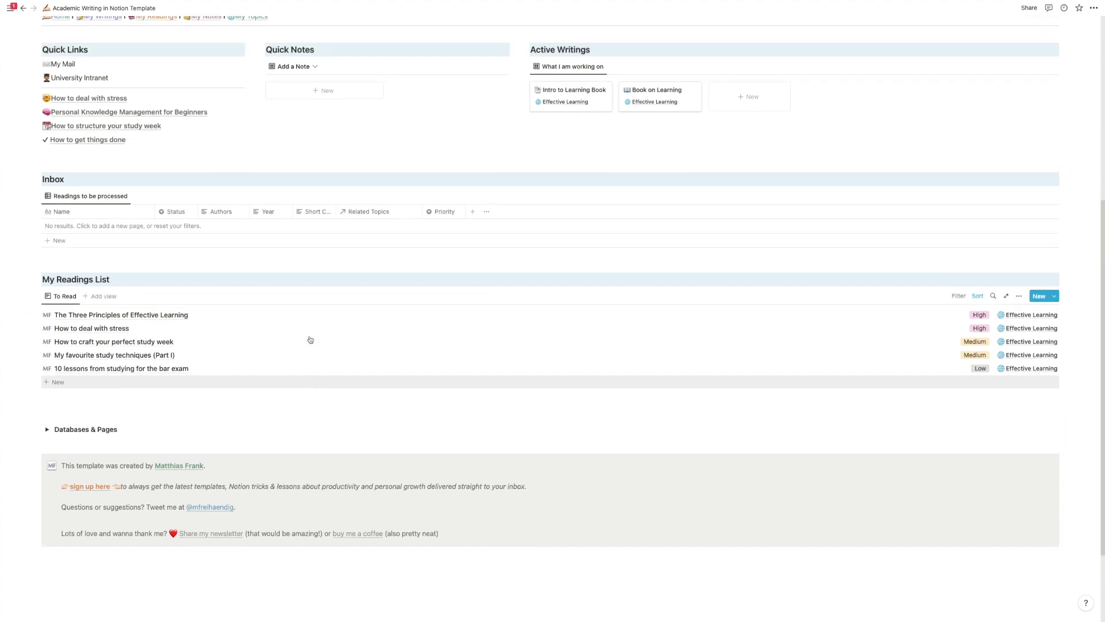
{"action": "scroll", "coordinate": [330, 324], "scroll_direction": "up", "scroll_amount": 4}
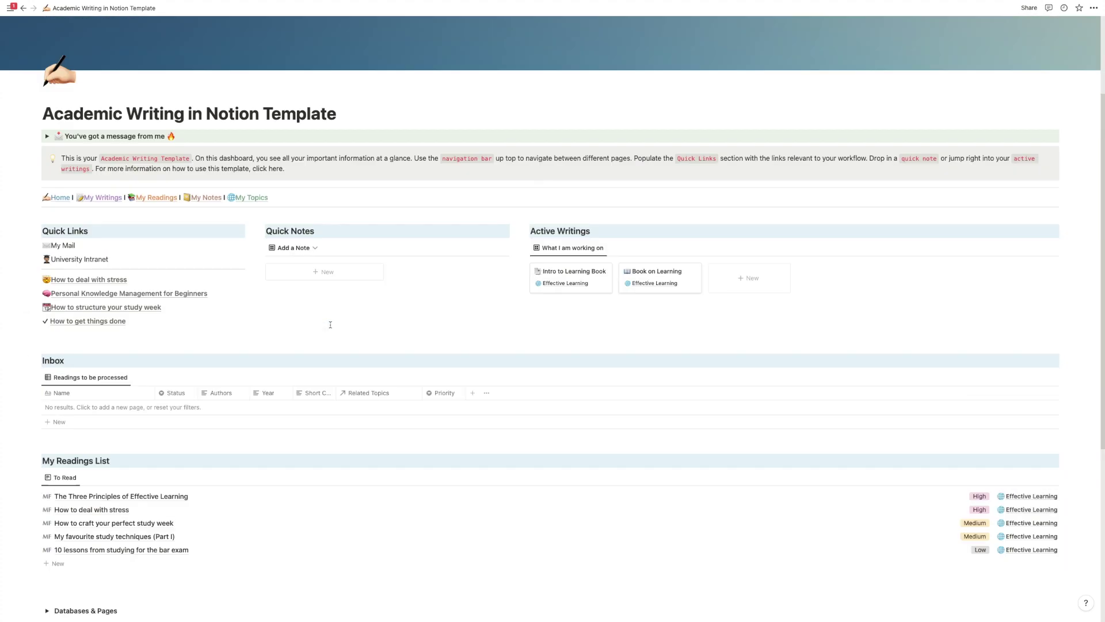
Step: Delete the clipped law-school reading from the My Readings inbox
{"action": "scroll", "coordinate": [331, 324], "scroll_direction": "up", "scroll_amount": 3}
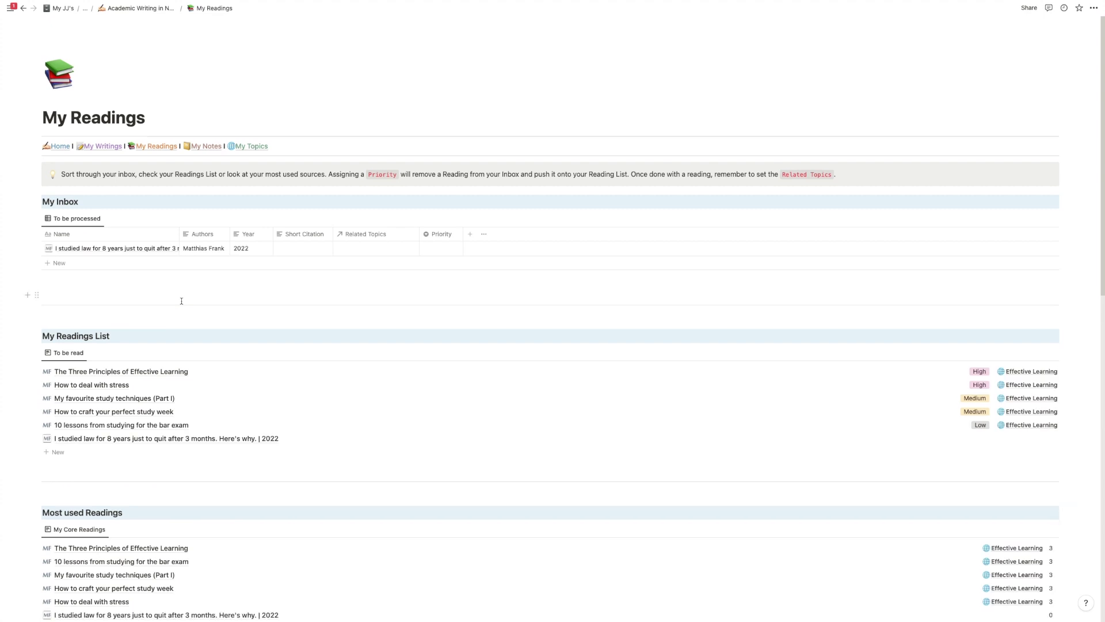
{"action": "scroll", "coordinate": [182, 301], "scroll_direction": "down", "scroll_amount": 1}
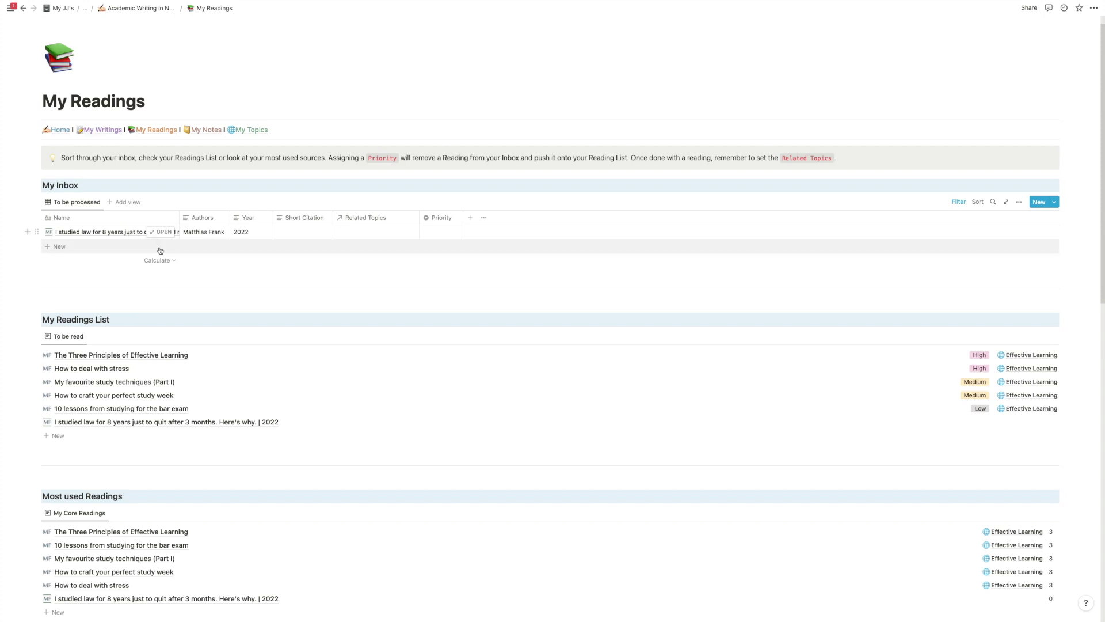
{"action": "scroll", "coordinate": [53, 206], "scroll_direction": "down", "scroll_amount": 2}
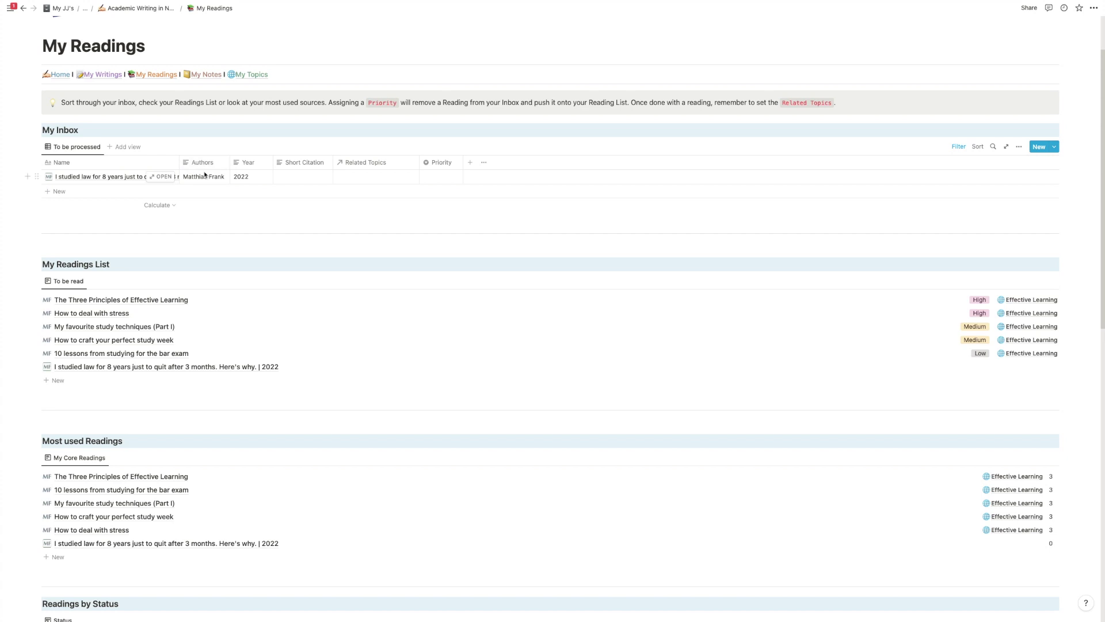
{"action": "left_click", "coordinate": [36, 176]}
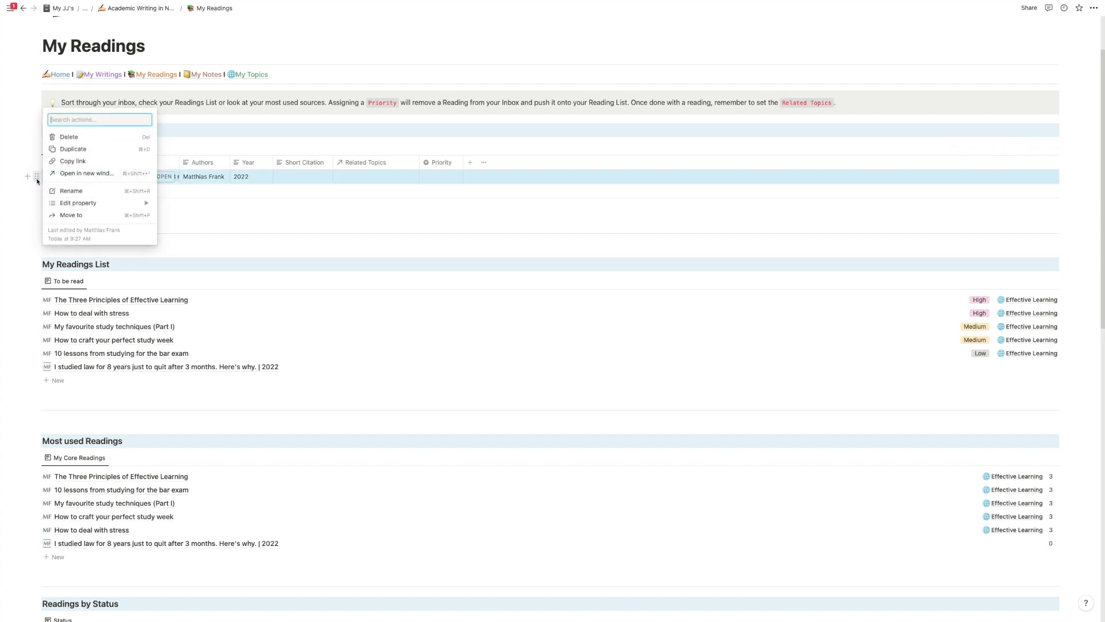
{"action": "key", "text": "Delete"}
Step: Scroll through the My Readings page's lists, board and Master Table
{"action": "scroll", "coordinate": [127, 198], "scroll_direction": "down", "scroll_amount": 1}
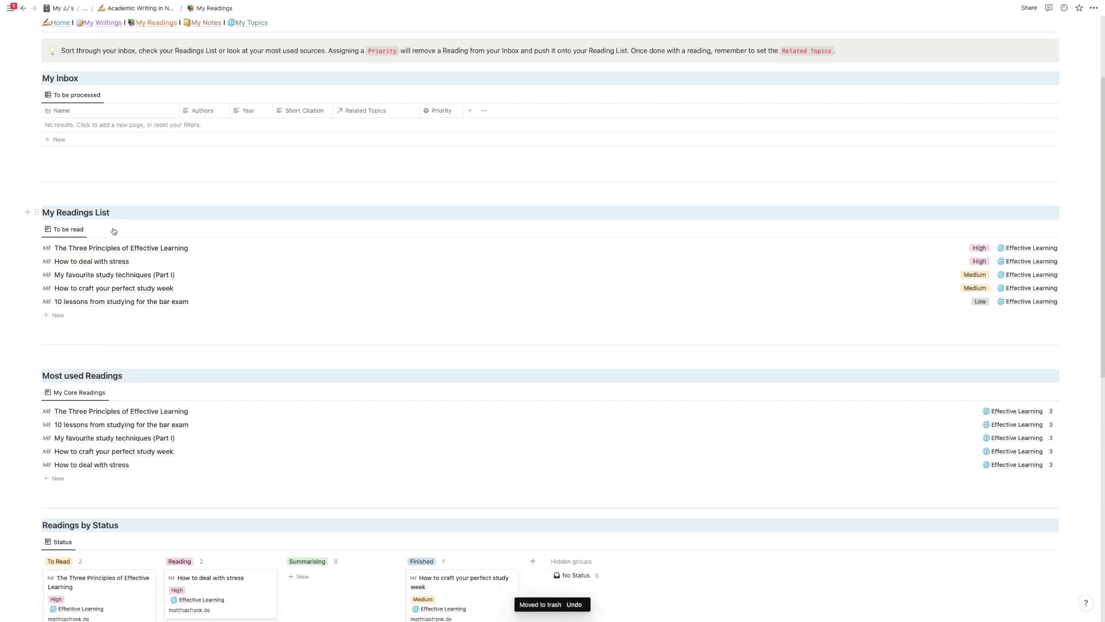
{"action": "scroll", "coordinate": [138, 206], "scroll_direction": "down", "scroll_amount": 1}
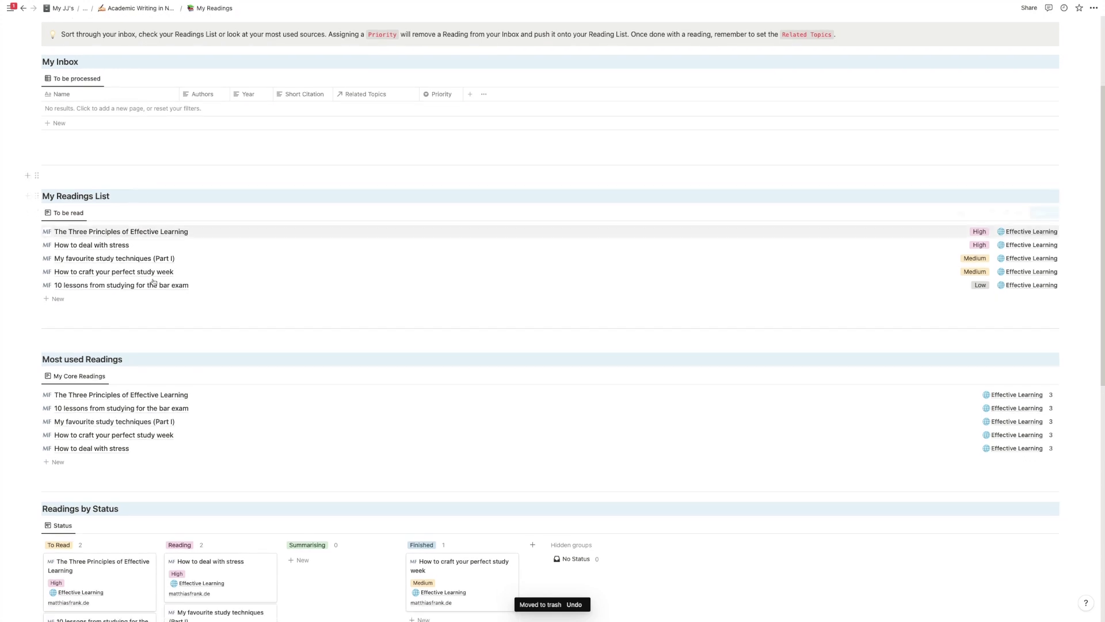
{"action": "scroll", "coordinate": [163, 284], "scroll_direction": "down", "scroll_amount": 2}
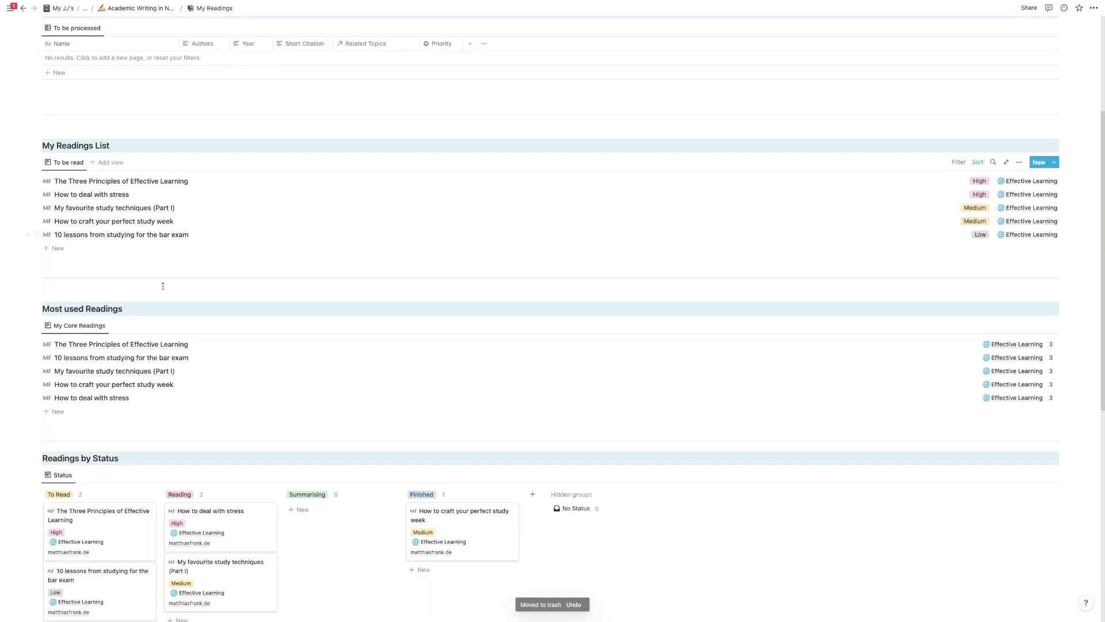
{"action": "scroll", "coordinate": [165, 259], "scroll_direction": "down", "scroll_amount": 1}
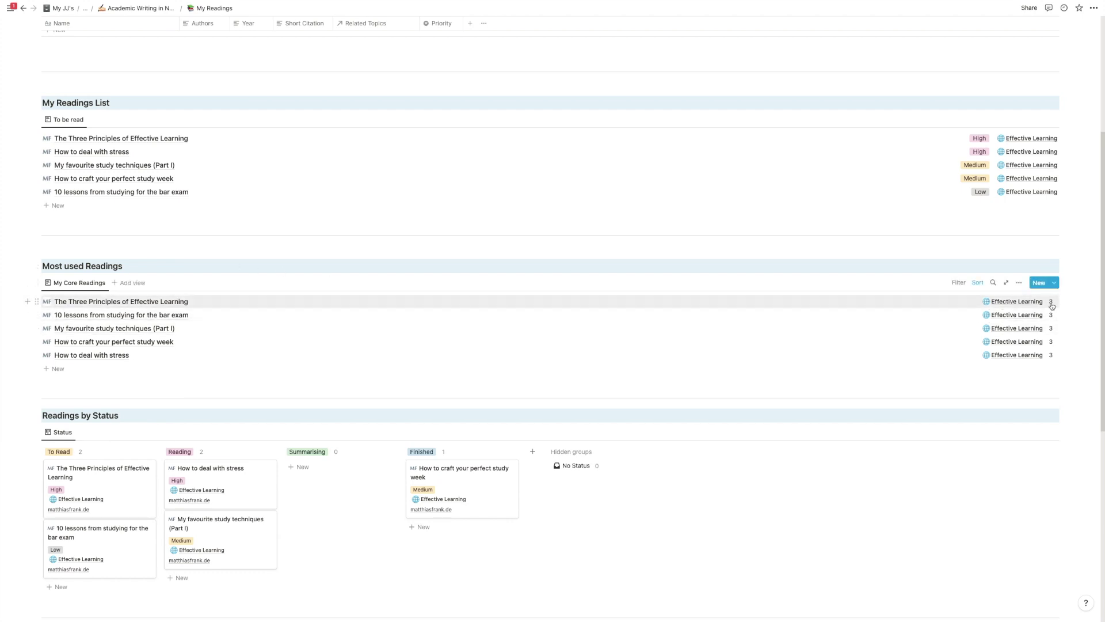
{"action": "scroll", "coordinate": [805, 338], "scroll_direction": "down", "scroll_amount": 5}
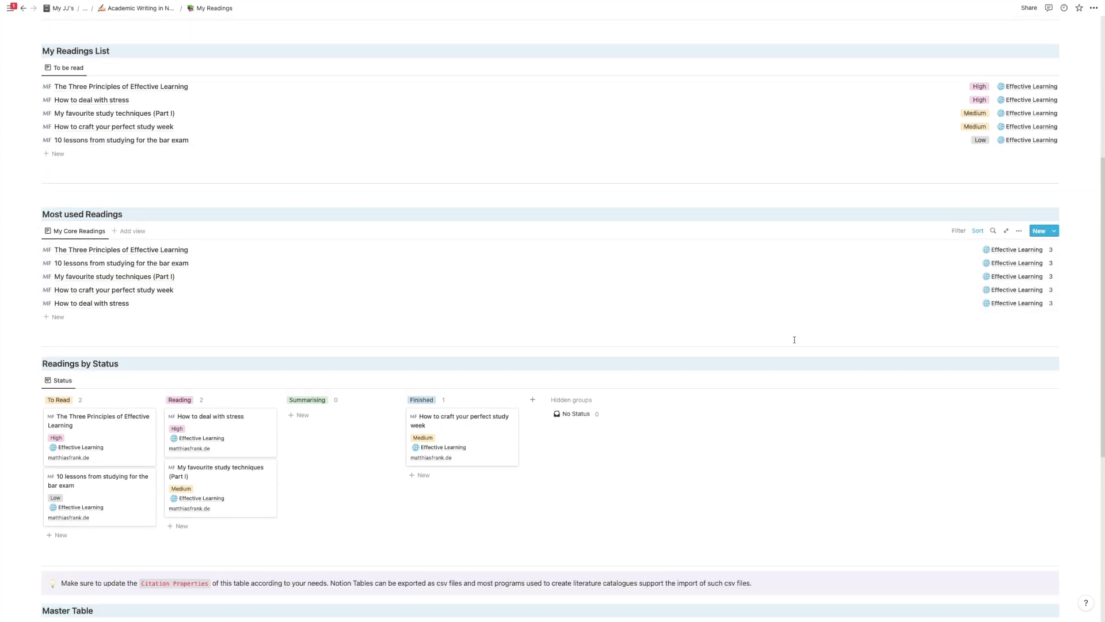
{"action": "scroll", "coordinate": [795, 339], "scroll_direction": "down", "scroll_amount": 3}
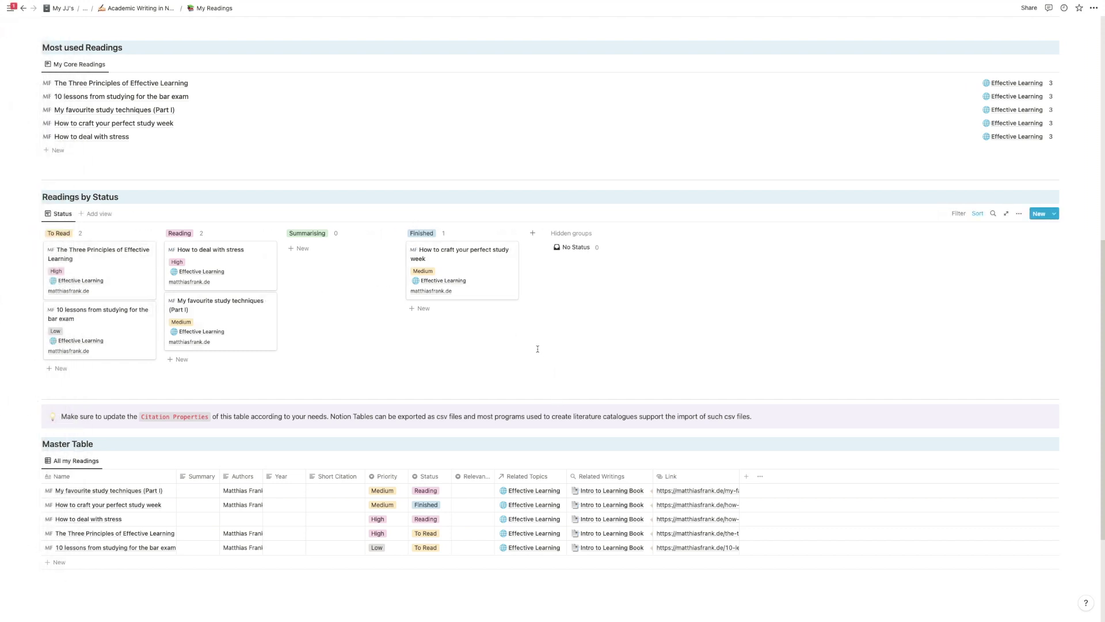
{"action": "scroll", "coordinate": [513, 337], "scroll_direction": "down", "scroll_amount": 2}
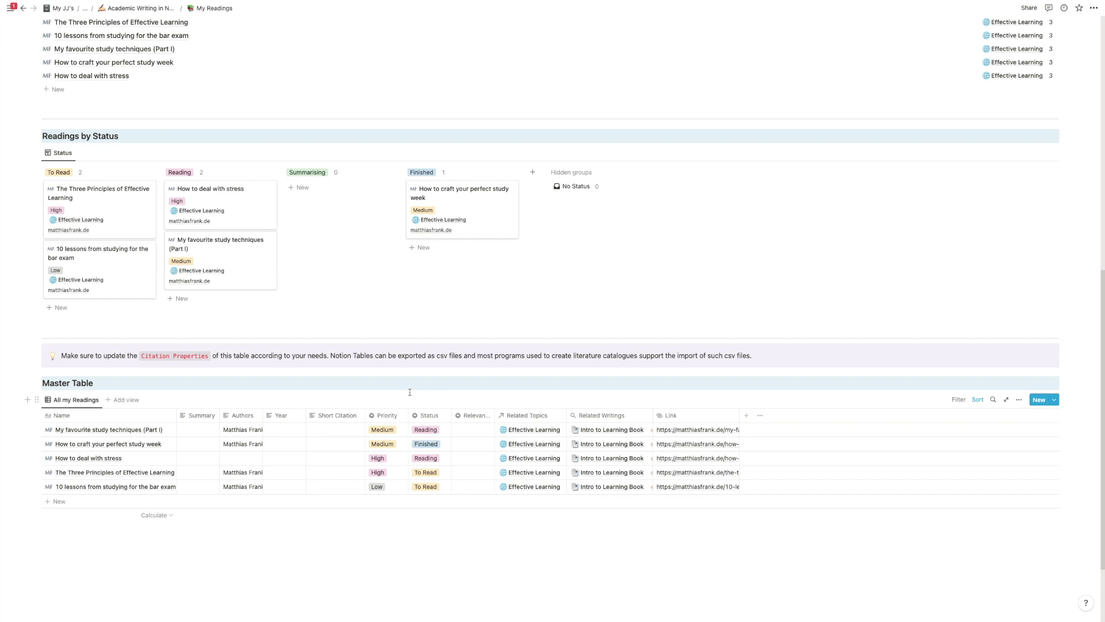
{"action": "scroll", "coordinate": [383, 397], "scroll_direction": "up", "scroll_amount": 15}
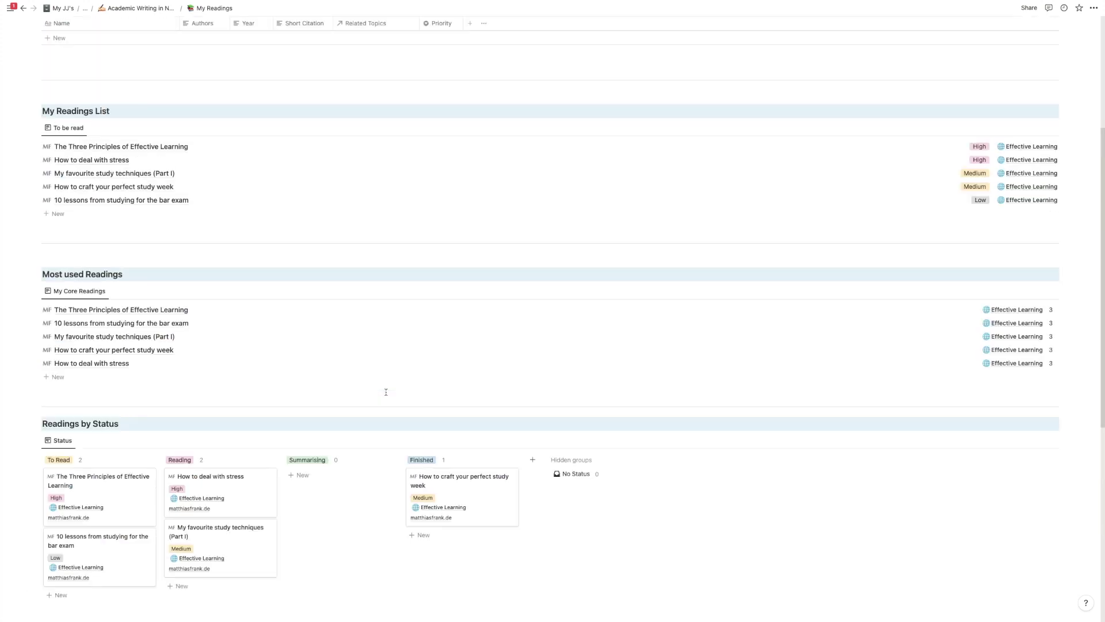
{"action": "scroll", "coordinate": [389, 392], "scroll_direction": "up", "scroll_amount": 2}
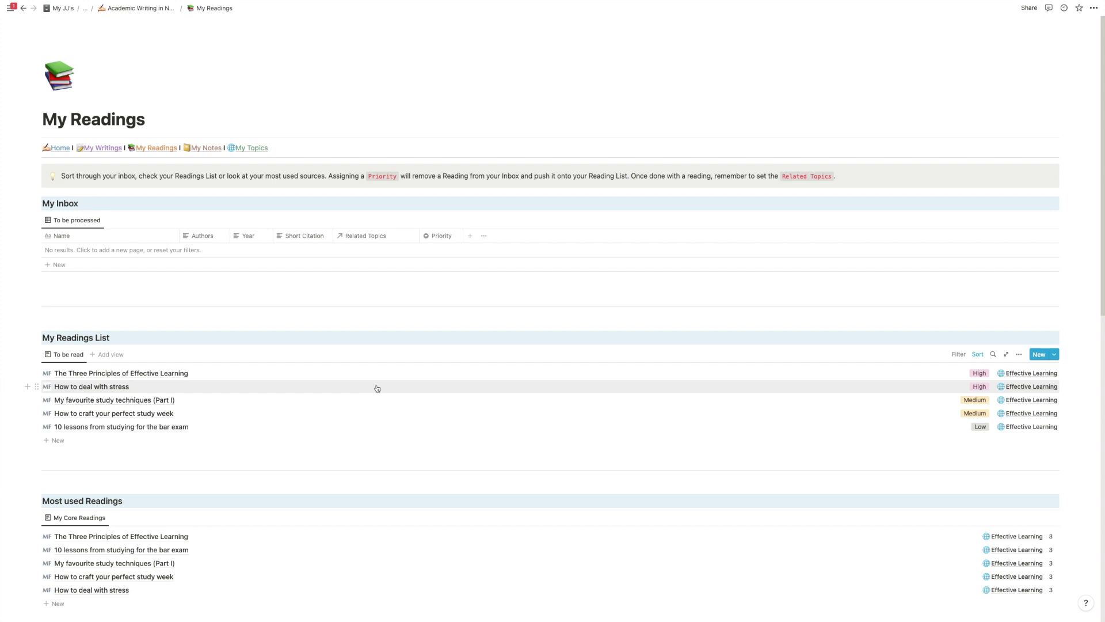
Step: Go to the My Topics page to see Effective Learning with 5 readings and 3 writings
{"action": "left_click", "coordinate": [258, 149]}
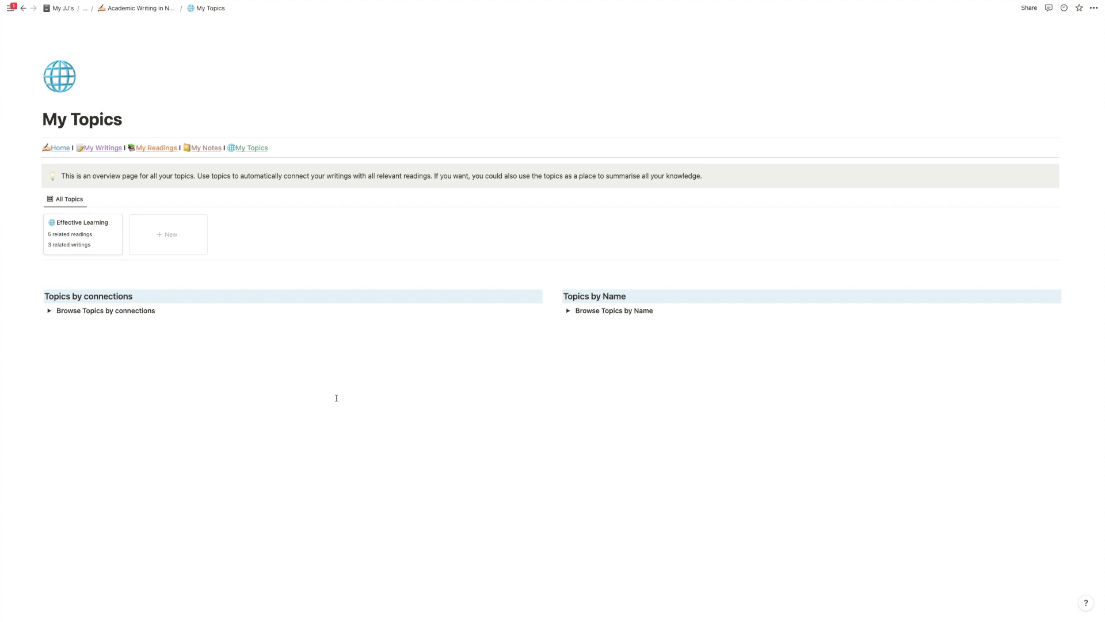
Step: On My Readings, check that The Three Principles reading's Related Topics is Effective Learning
{"action": "left_click", "coordinate": [169, 148]}
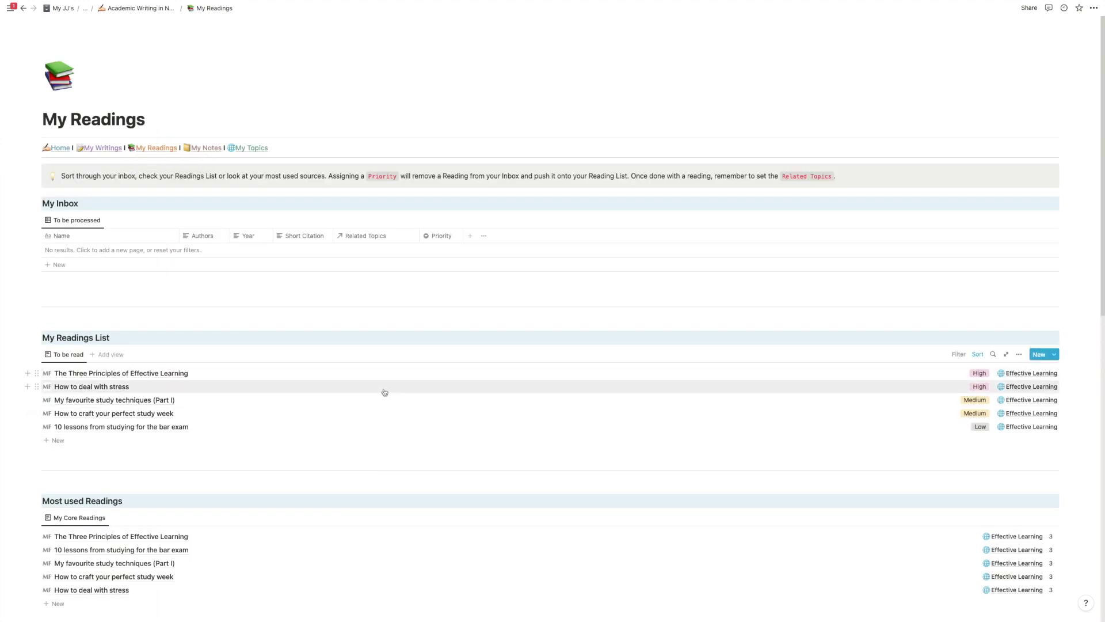
{"action": "left_click", "coordinate": [173, 374]}
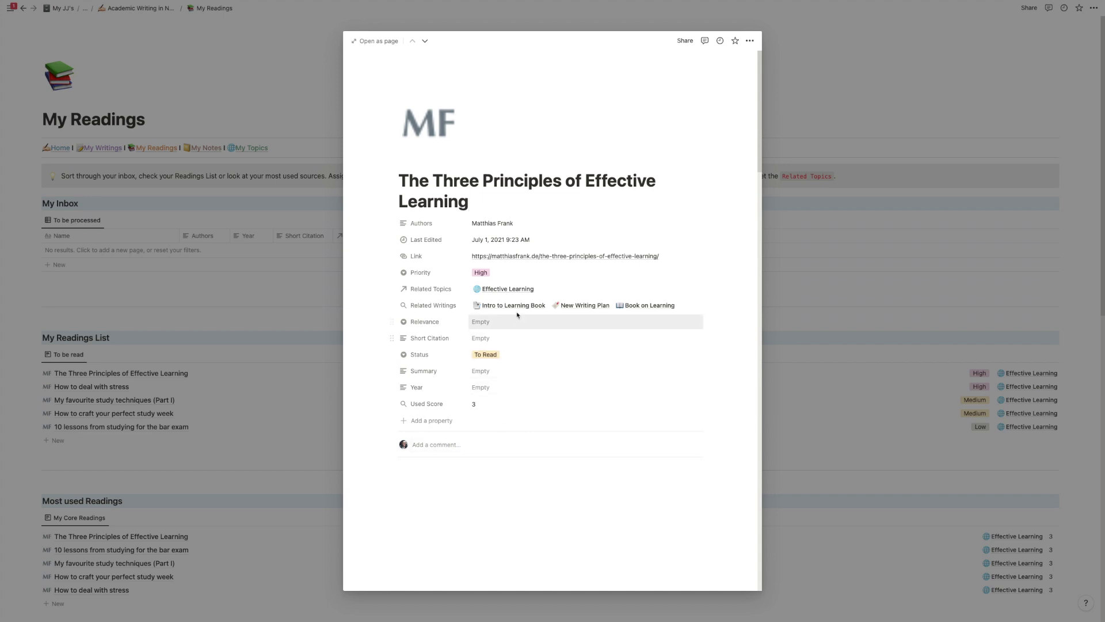
{"action": "left_click", "coordinate": [565, 289]}
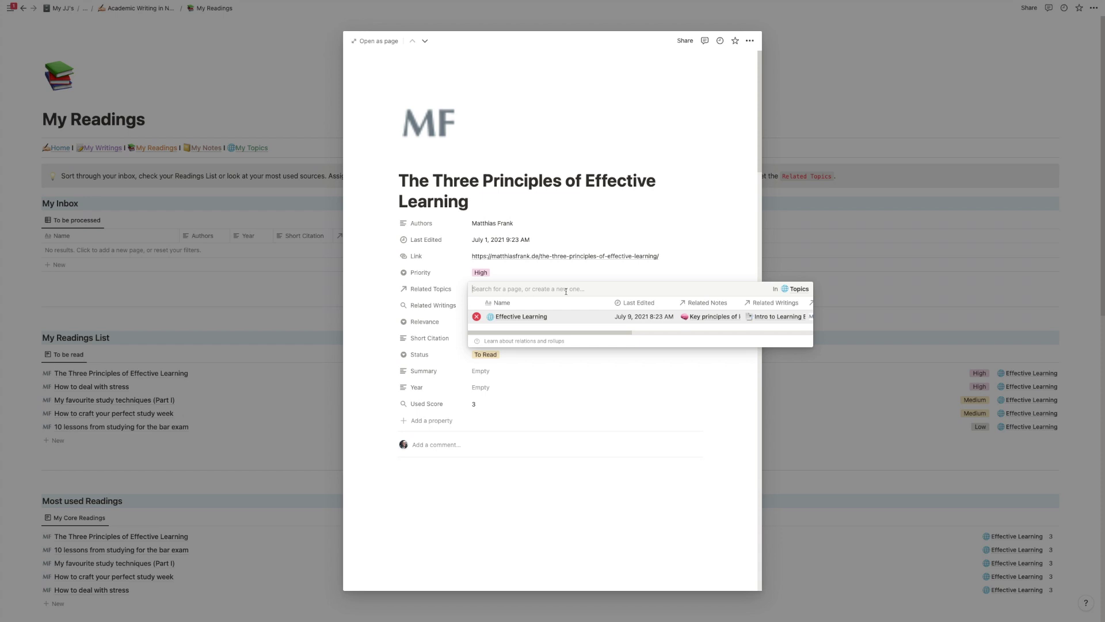
{"action": "left_click", "coordinate": [254, 167]}
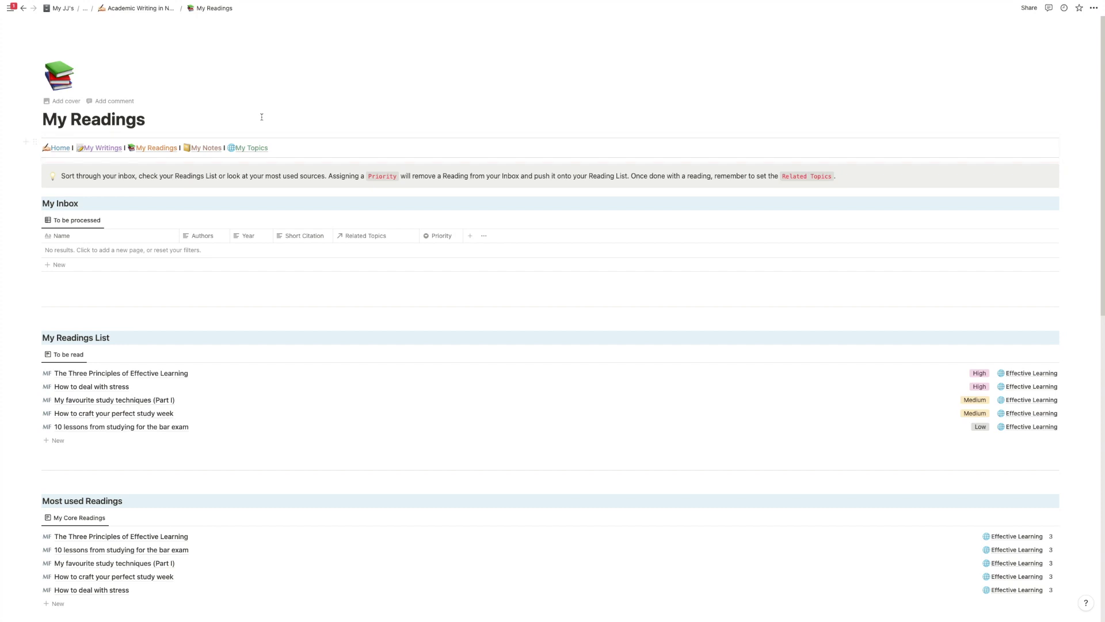
{"action": "left_click", "coordinate": [261, 147]}
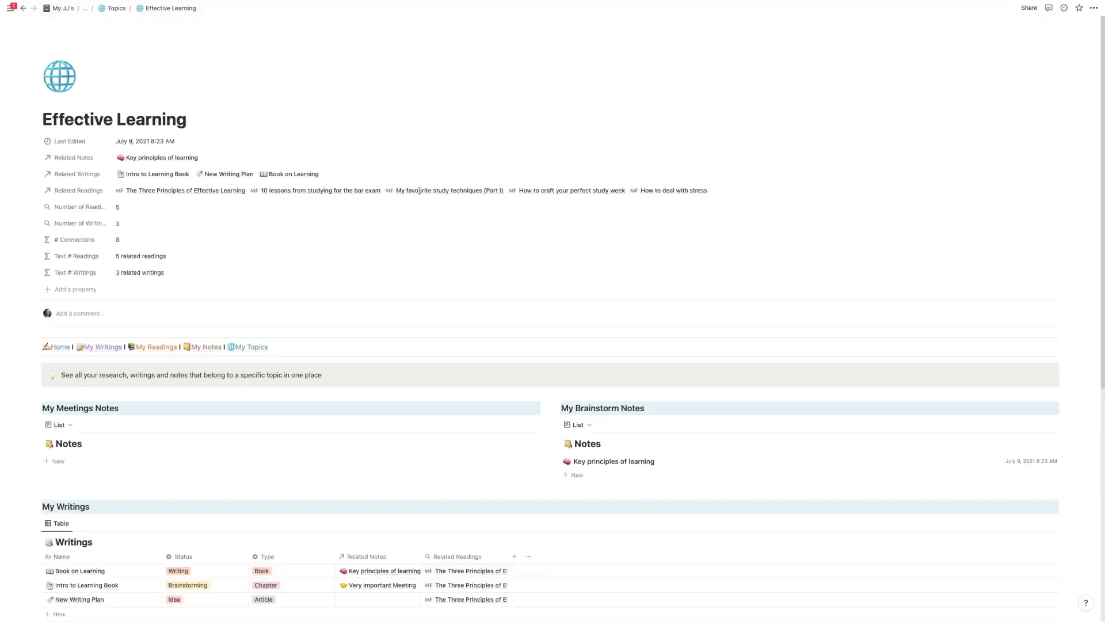
{"action": "scroll", "coordinate": [279, 223], "scroll_direction": "down", "scroll_amount": 3}
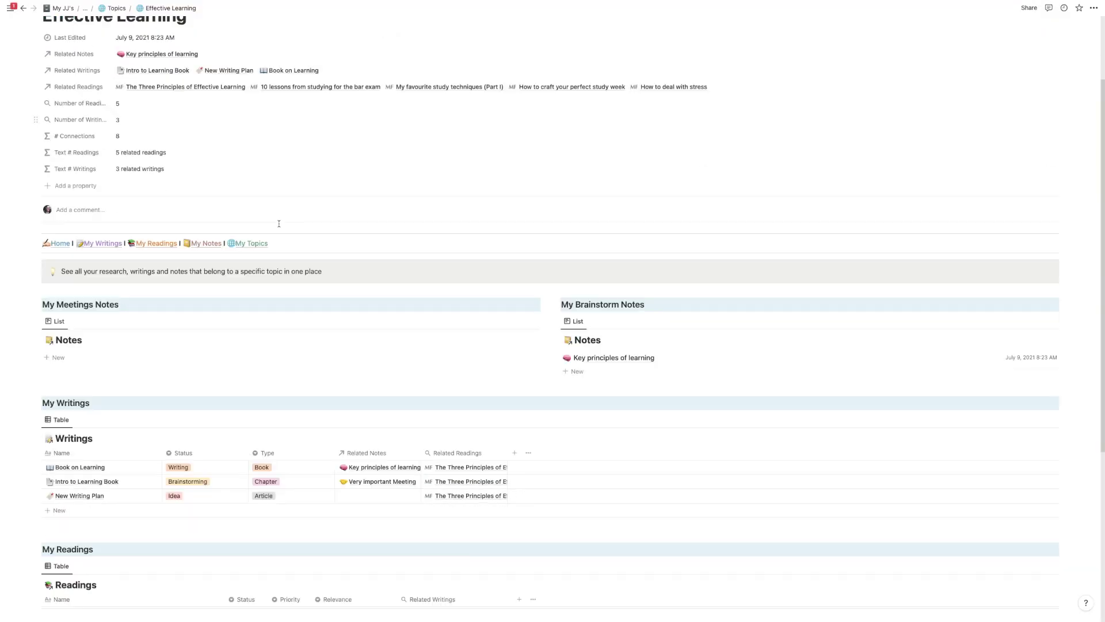
{"action": "scroll", "coordinate": [279, 224], "scroll_direction": "down", "scroll_amount": 3}
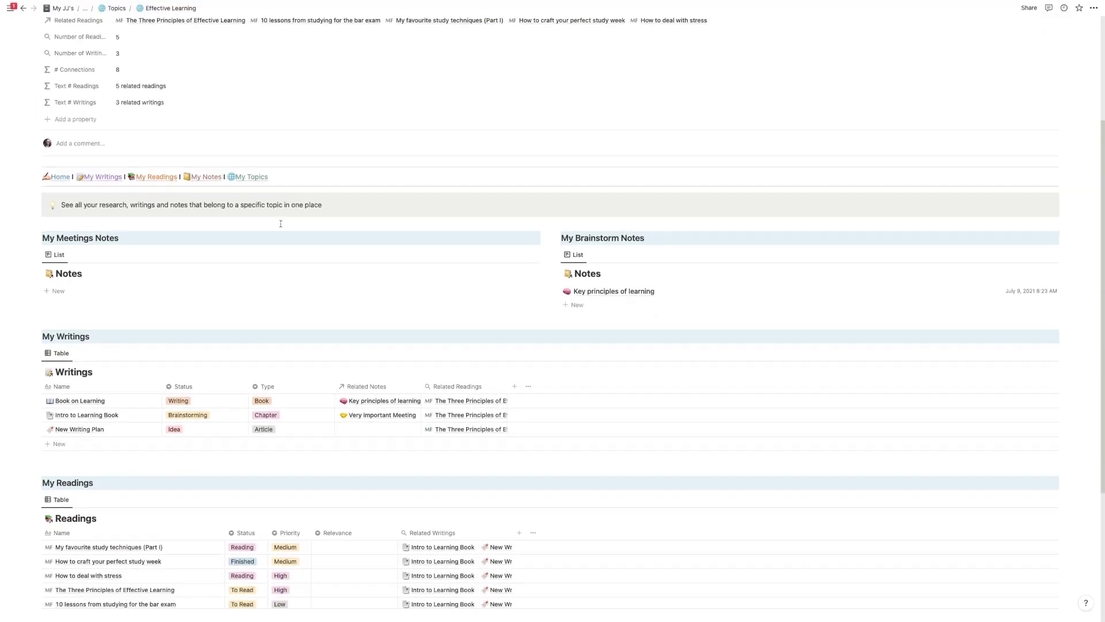
{"action": "scroll", "coordinate": [280, 224], "scroll_direction": "down", "scroll_amount": 2}
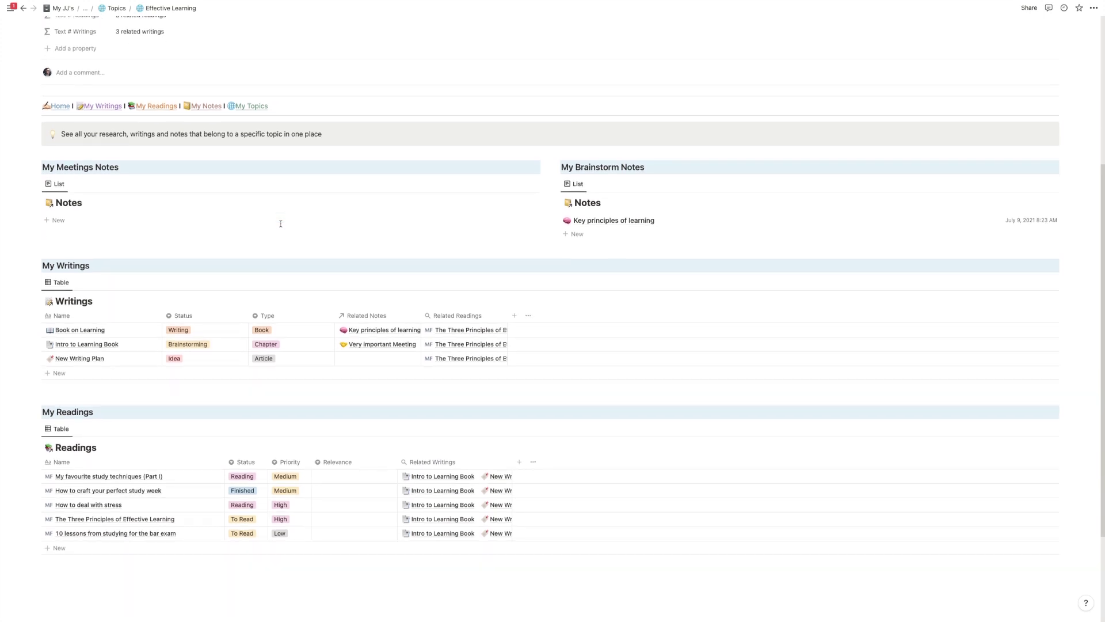
{"action": "scroll", "coordinate": [280, 224], "scroll_direction": "down", "scroll_amount": 1}
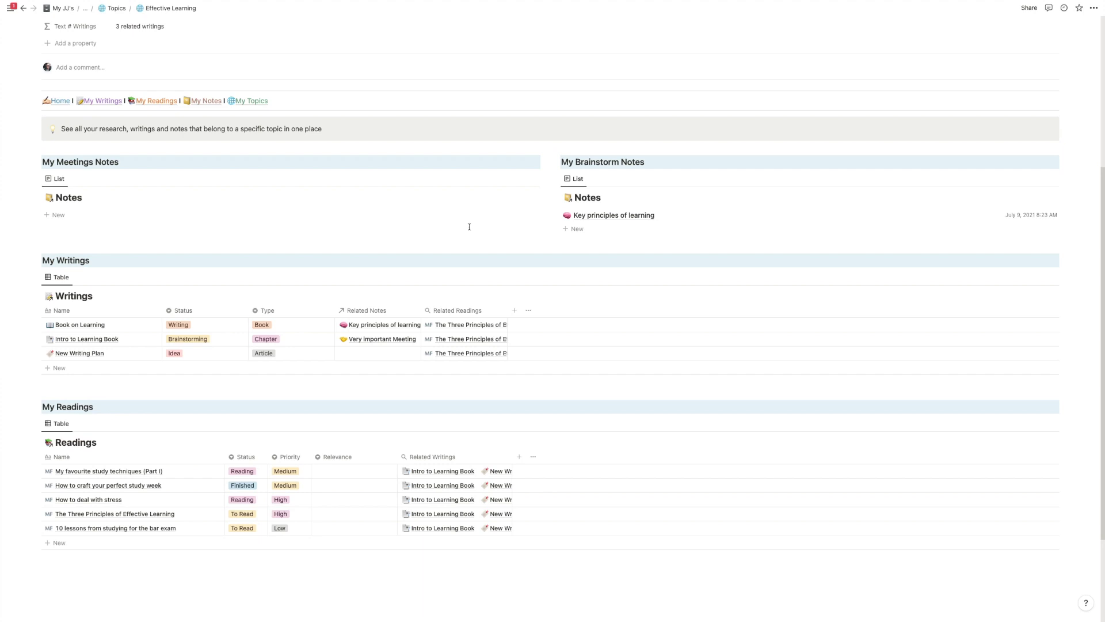
{"action": "scroll", "coordinate": [541, 241], "scroll_direction": "down", "scroll_amount": 1}
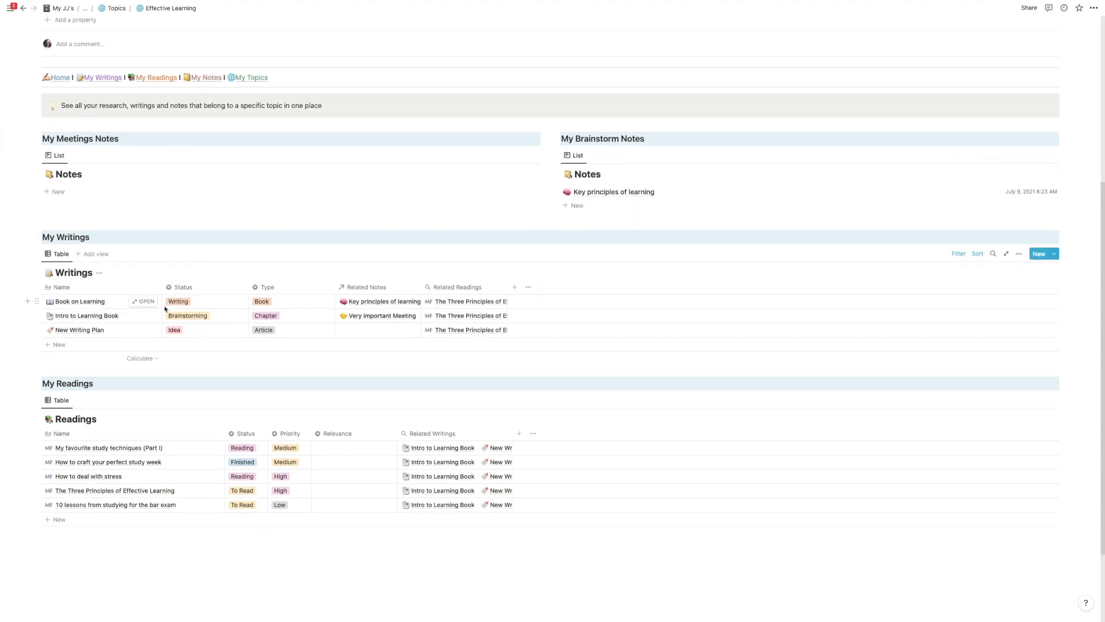
{"action": "scroll", "coordinate": [168, 312], "scroll_direction": "down", "scroll_amount": 1}
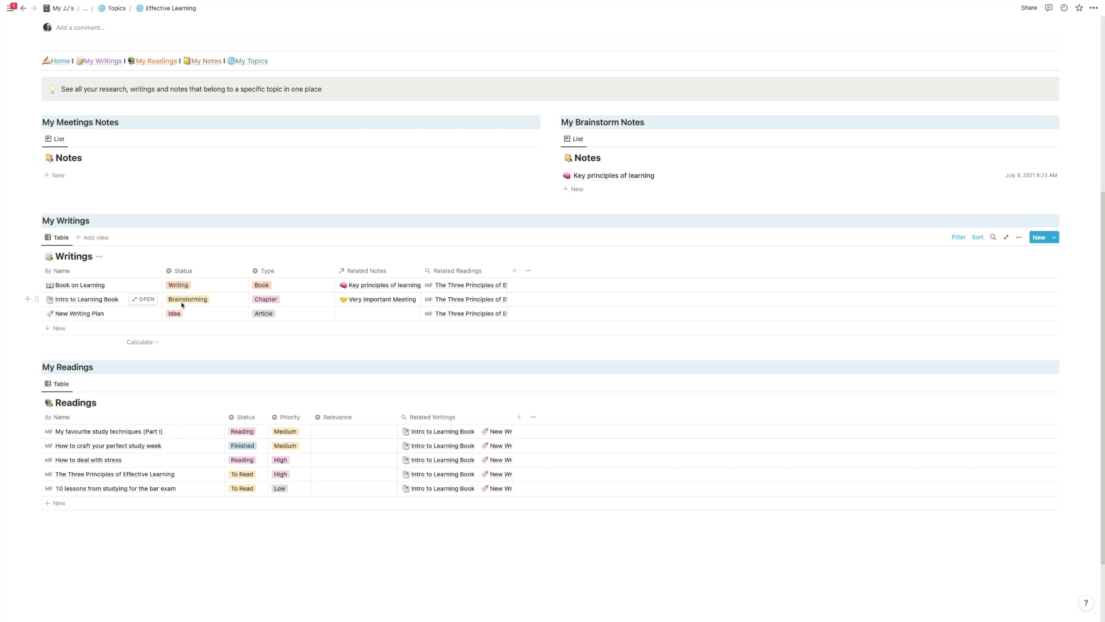
{"action": "scroll", "coordinate": [183, 313], "scroll_direction": "down", "scroll_amount": 1}
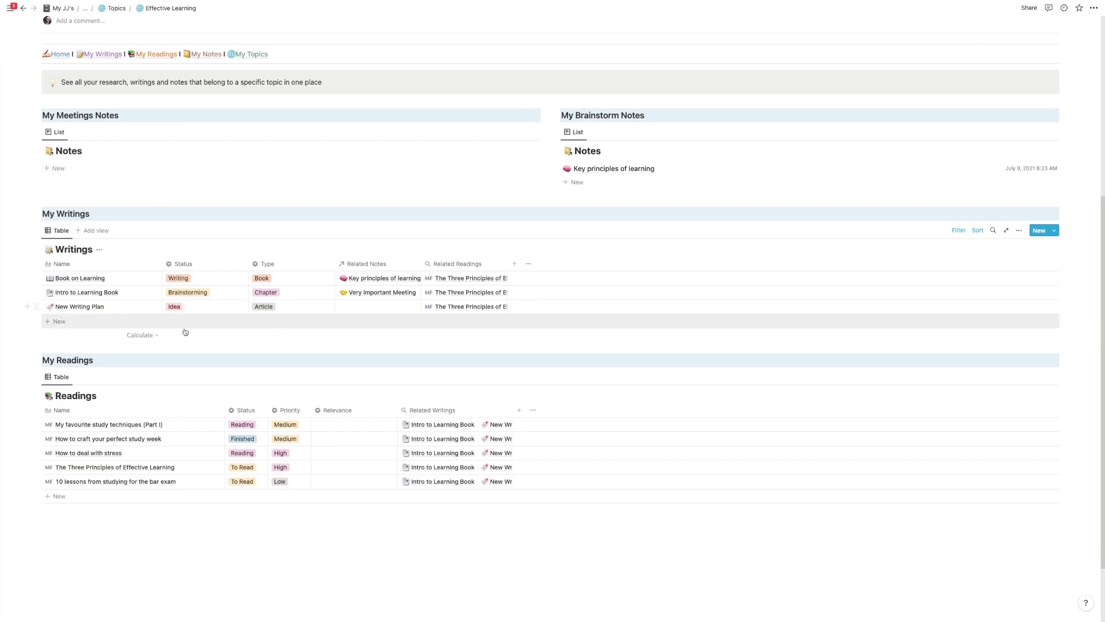
{"action": "scroll", "coordinate": [184, 328], "scroll_direction": "down", "scroll_amount": 3}
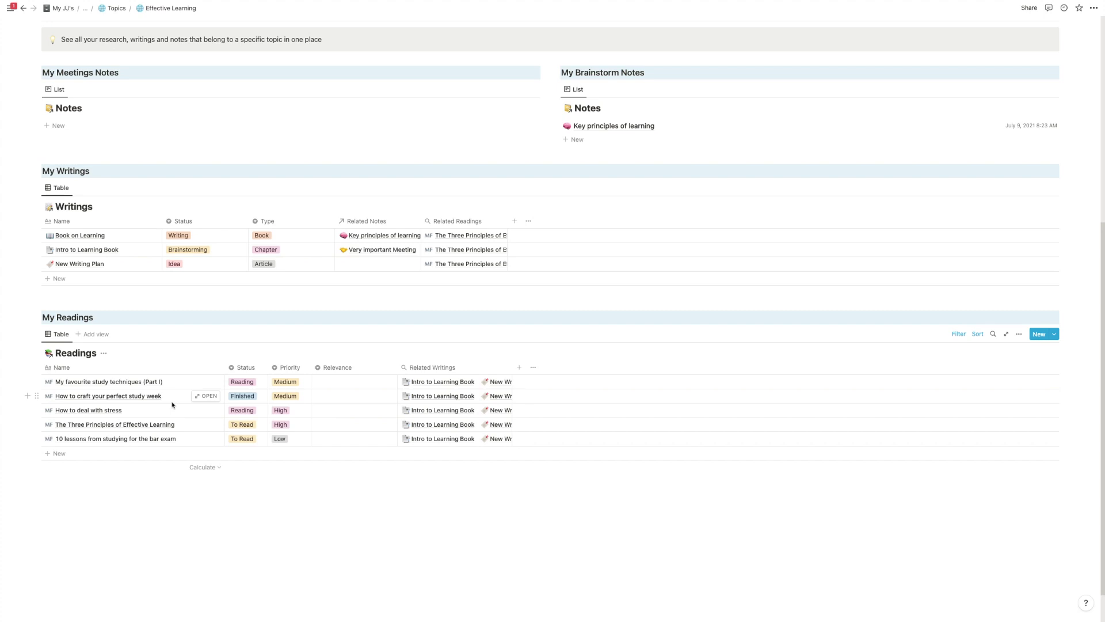
Step: Scroll back up the Effective Learning topic page and go to My Writings
{"action": "left_click", "coordinate": [109, 509]}
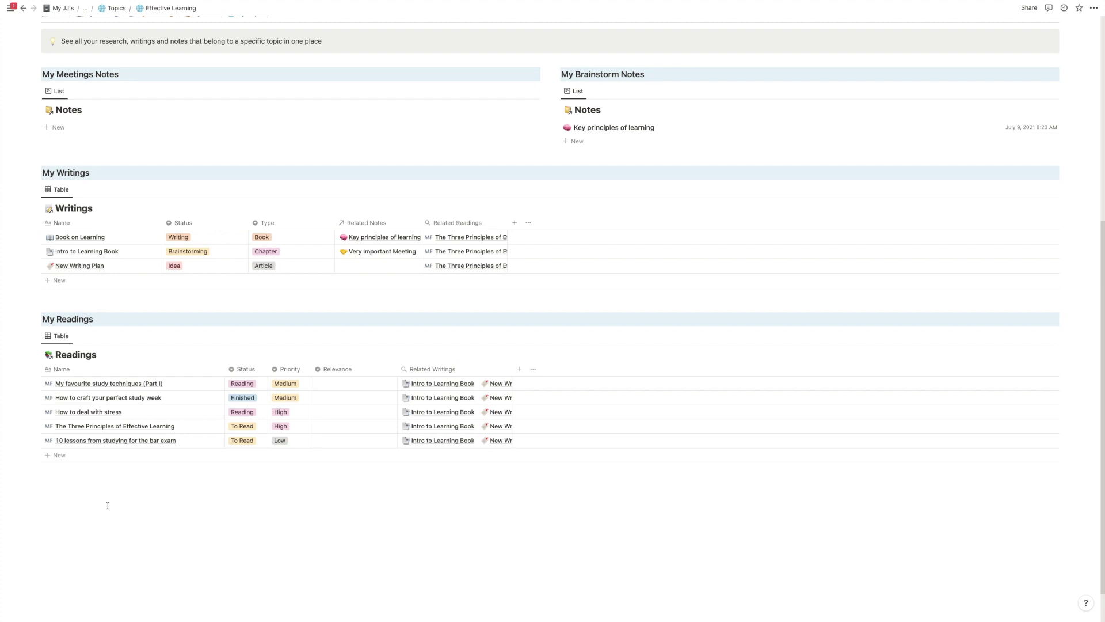
{"action": "scroll", "coordinate": [107, 506], "scroll_direction": "up", "scroll_amount": 2}
{"action": "scroll", "coordinate": [109, 504], "scroll_direction": "up", "scroll_amount": 3}
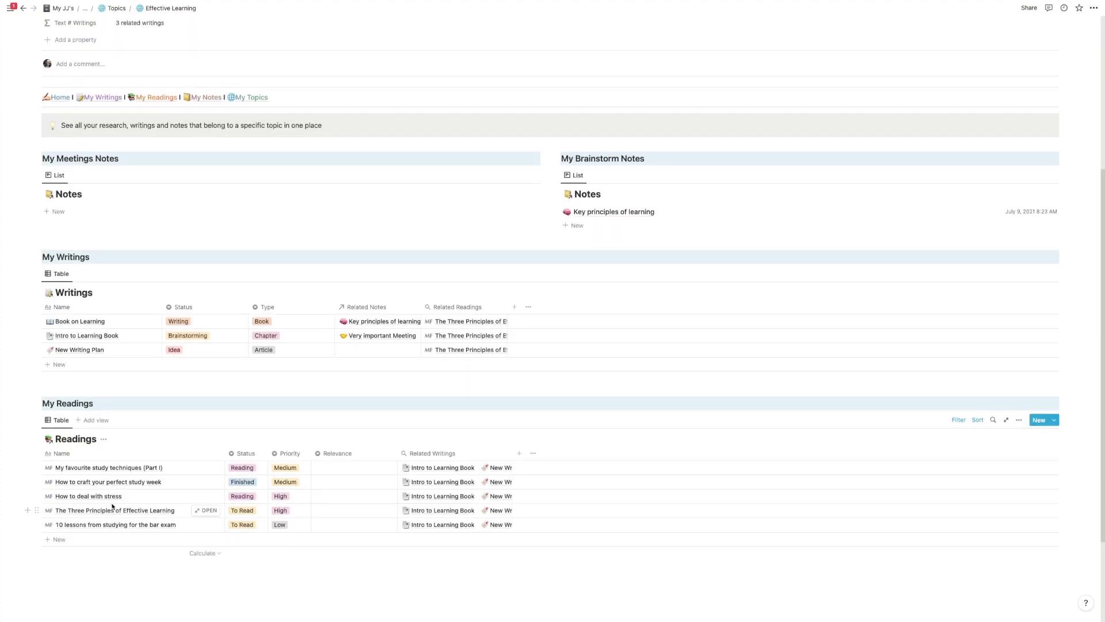
{"action": "scroll", "coordinate": [118, 503], "scroll_direction": "up", "scroll_amount": 5}
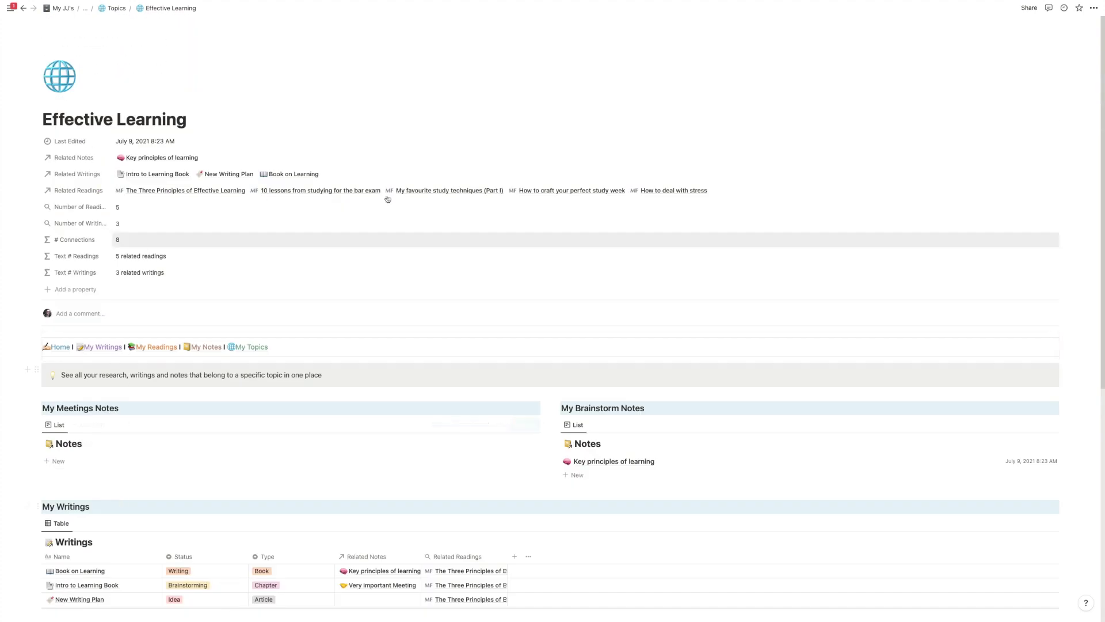
{"action": "scroll", "coordinate": [383, 231], "scroll_direction": "down", "scroll_amount": 10}
{"action": "left_click", "coordinate": [243, 471]}
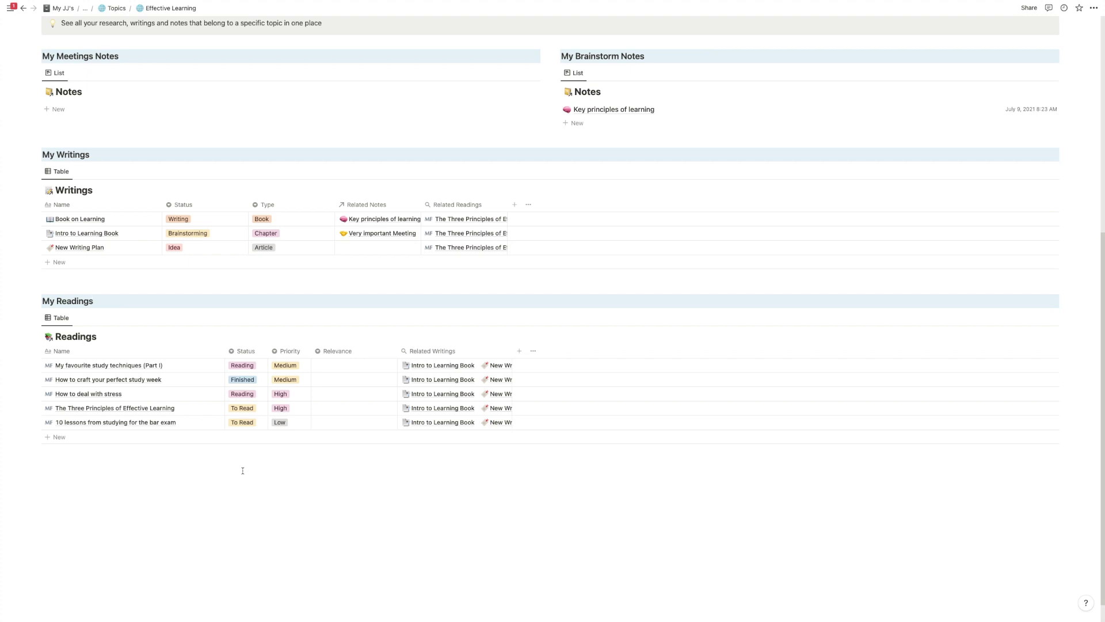
{"action": "scroll", "coordinate": [261, 461], "scroll_direction": "up", "scroll_amount": 6}
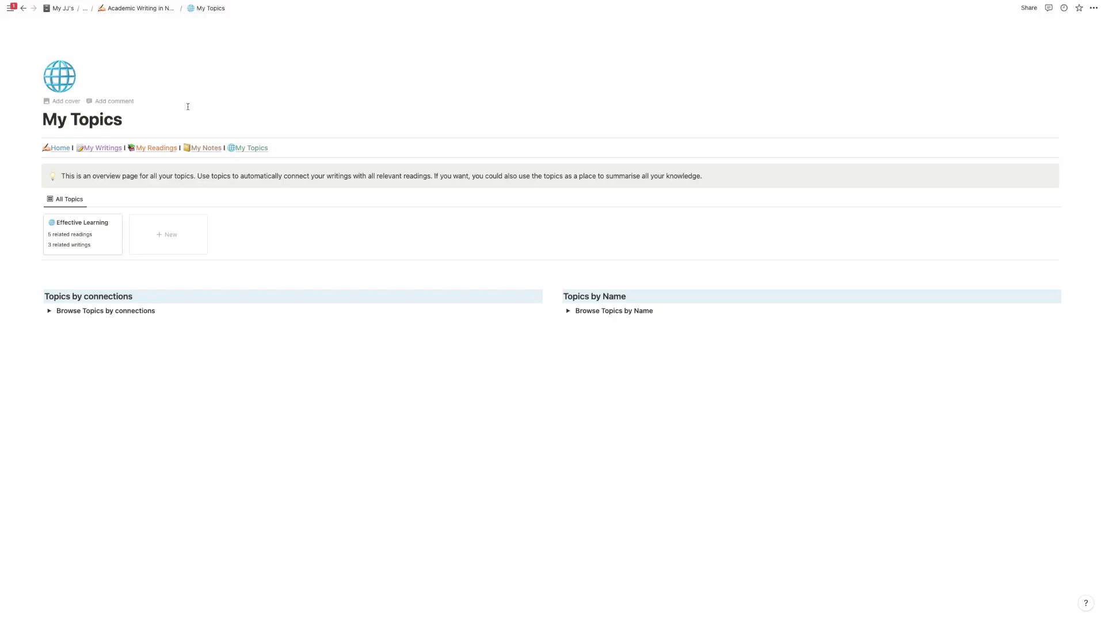
{"action": "left_click", "coordinate": [115, 149]}
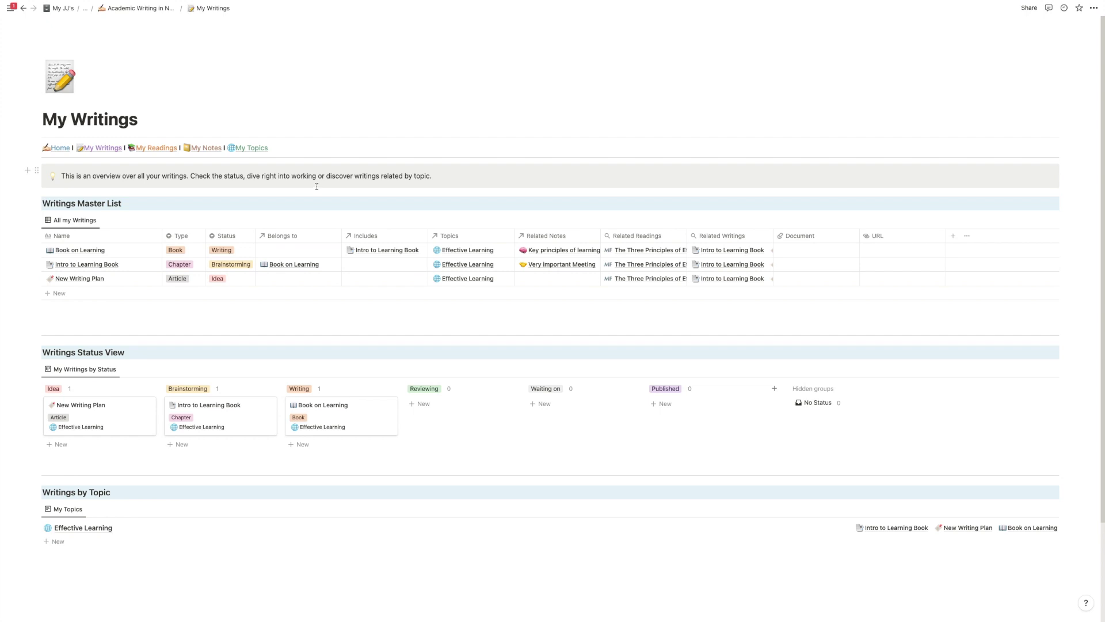
Step: Preview the New Chapter, New Book and New Article templates, then close the list
{"action": "scroll", "coordinate": [316, 183], "scroll_direction": "down", "scroll_amount": 1}
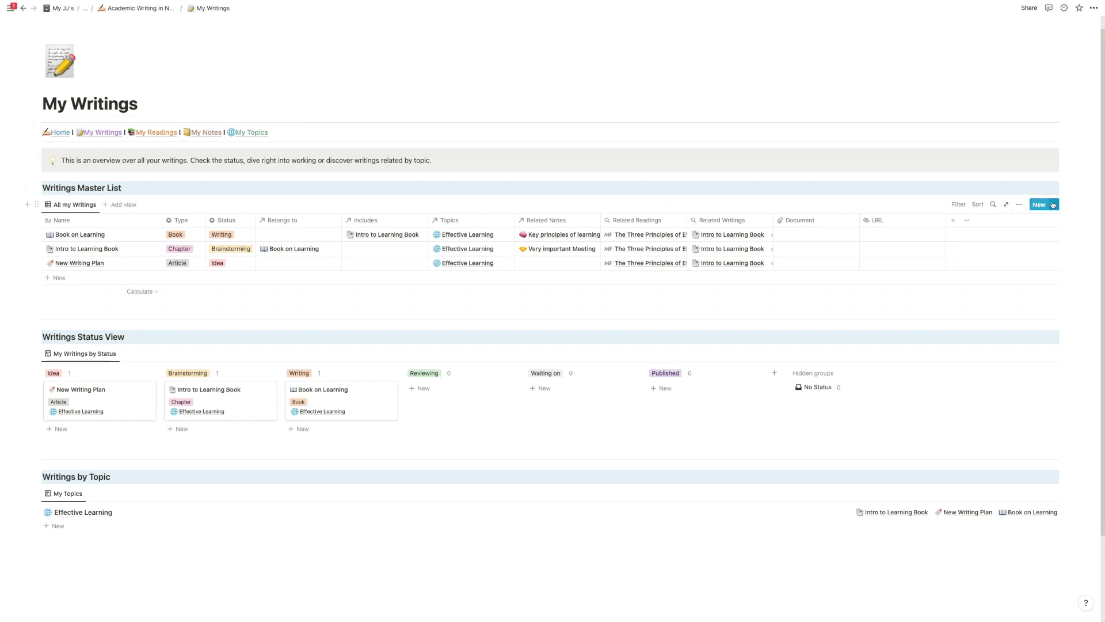
{"action": "left_click", "coordinate": [1052, 204]}
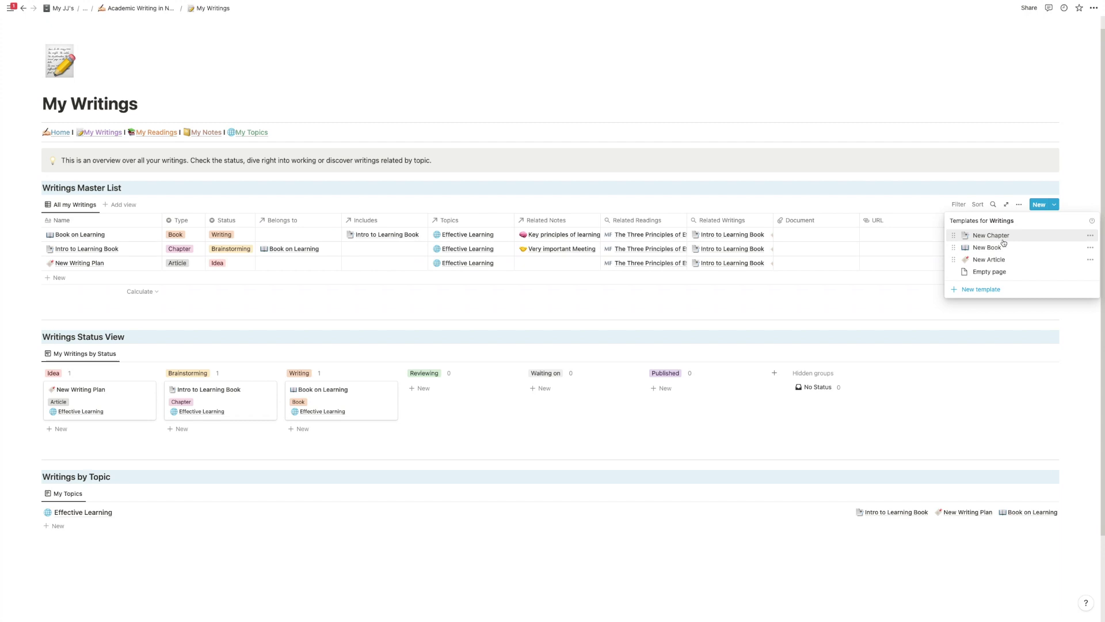
{"action": "left_click", "coordinate": [812, 189]}
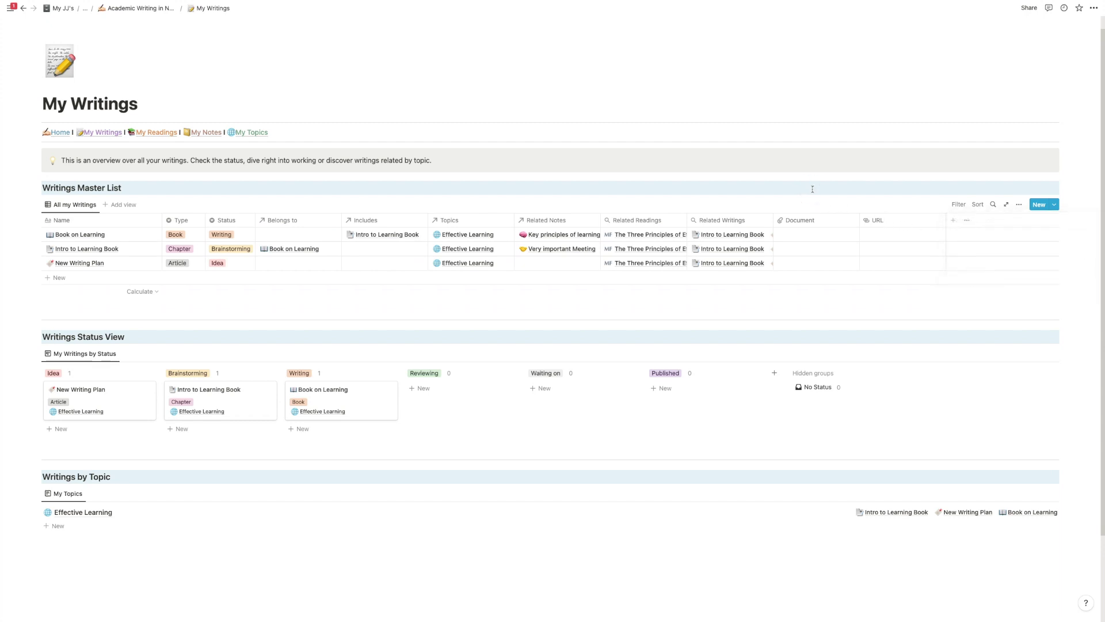
Step: Add a new untitled entry to the writings master list
{"action": "scroll", "coordinate": [812, 189], "scroll_direction": "down", "scroll_amount": 3}
{"action": "scroll", "coordinate": [812, 193], "scroll_direction": "up", "scroll_amount": 1}
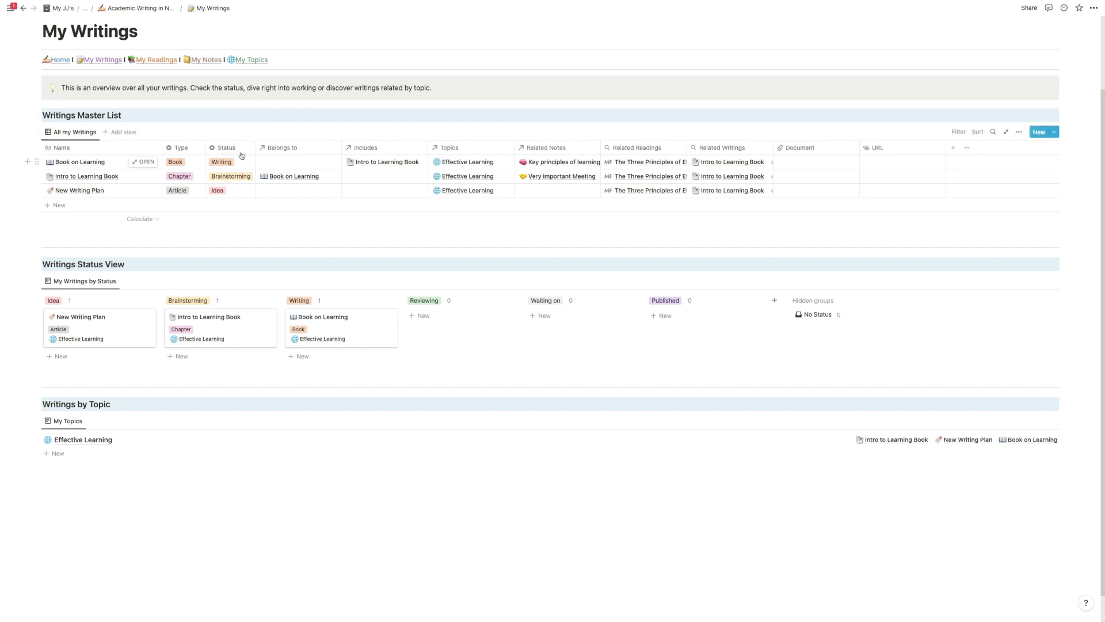
{"action": "scroll", "coordinate": [250, 131], "scroll_direction": "up", "scroll_amount": 1}
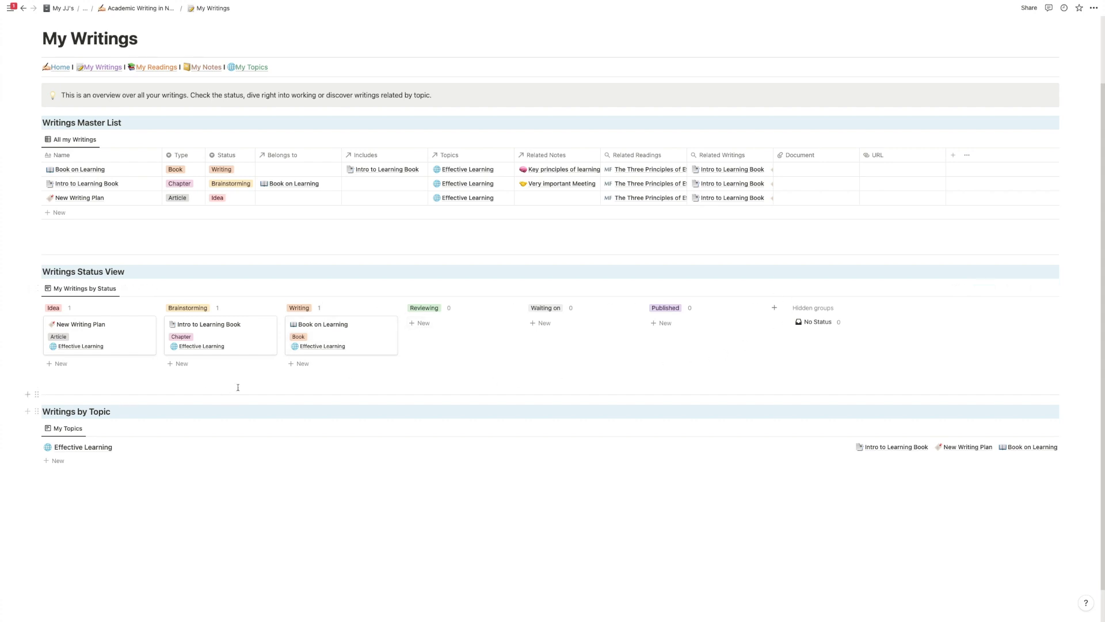
{"action": "scroll", "coordinate": [232, 386], "scroll_direction": "up", "scroll_amount": 1}
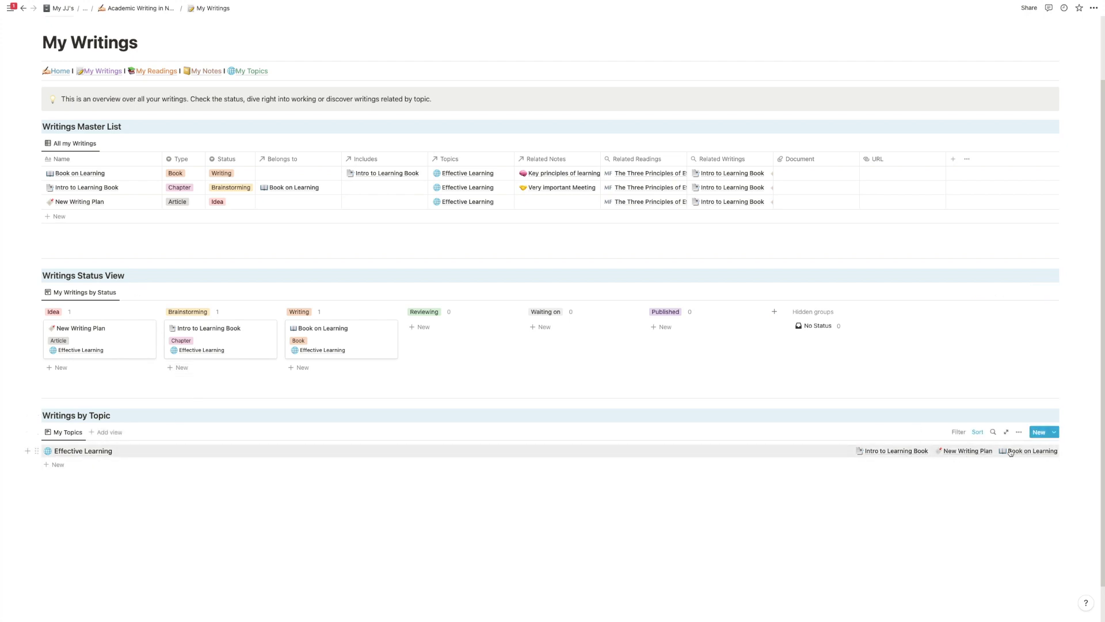
{"action": "scroll", "coordinate": [916, 446], "scroll_direction": "up", "scroll_amount": 2}
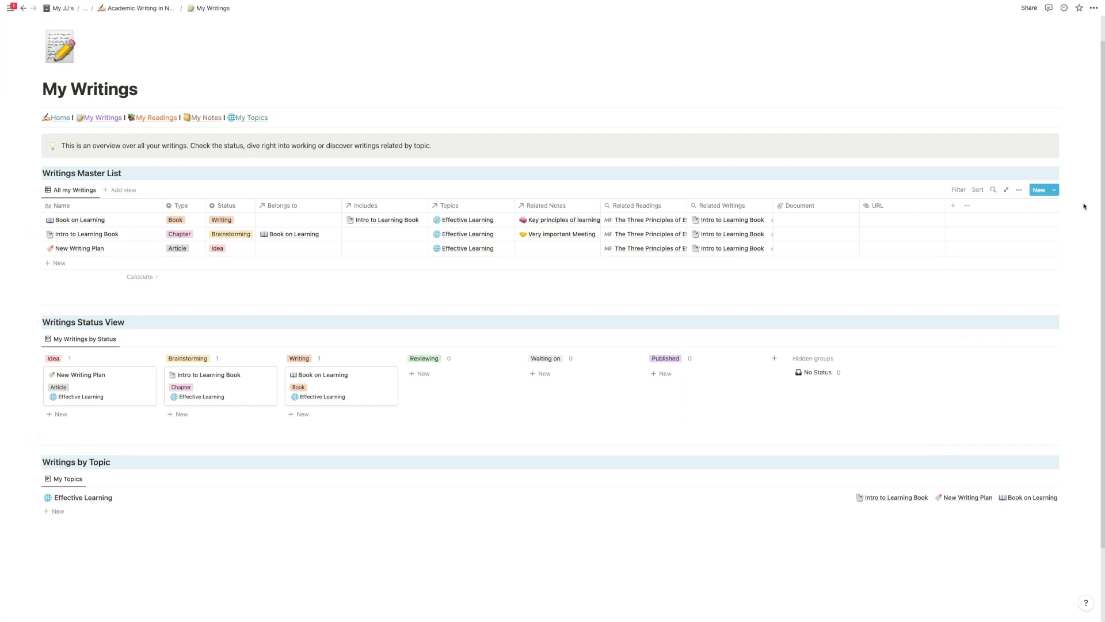
{"action": "left_click", "coordinate": [1040, 190]}
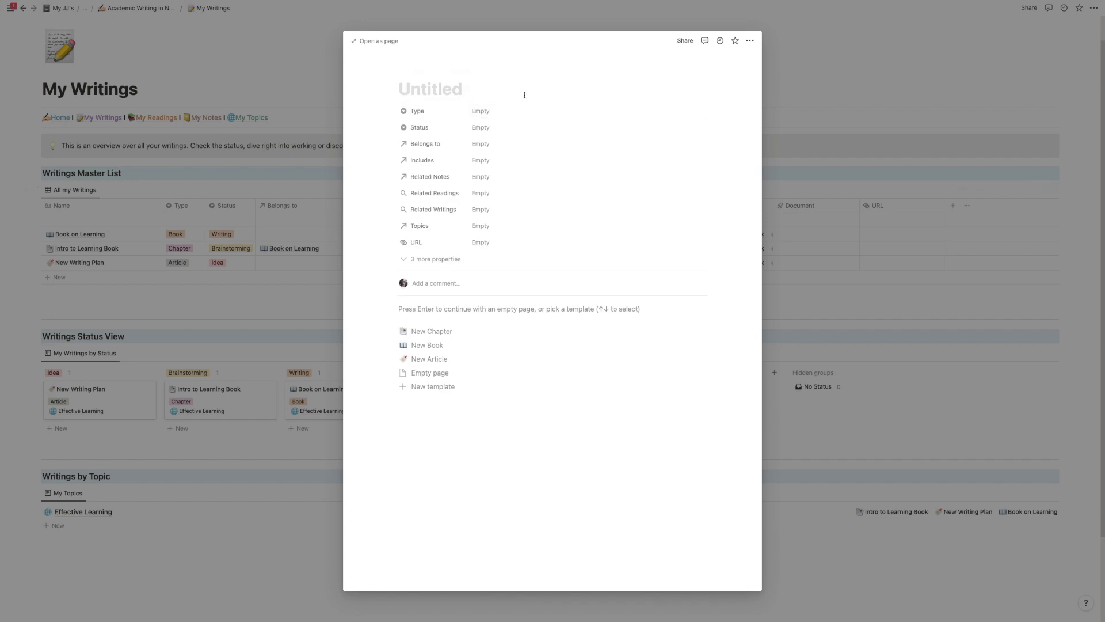
Step: Title the new writing 'Article on Effective Learning', apply the New Article template, and open it full page
{"action": "type", "text": "Article on Effe"}
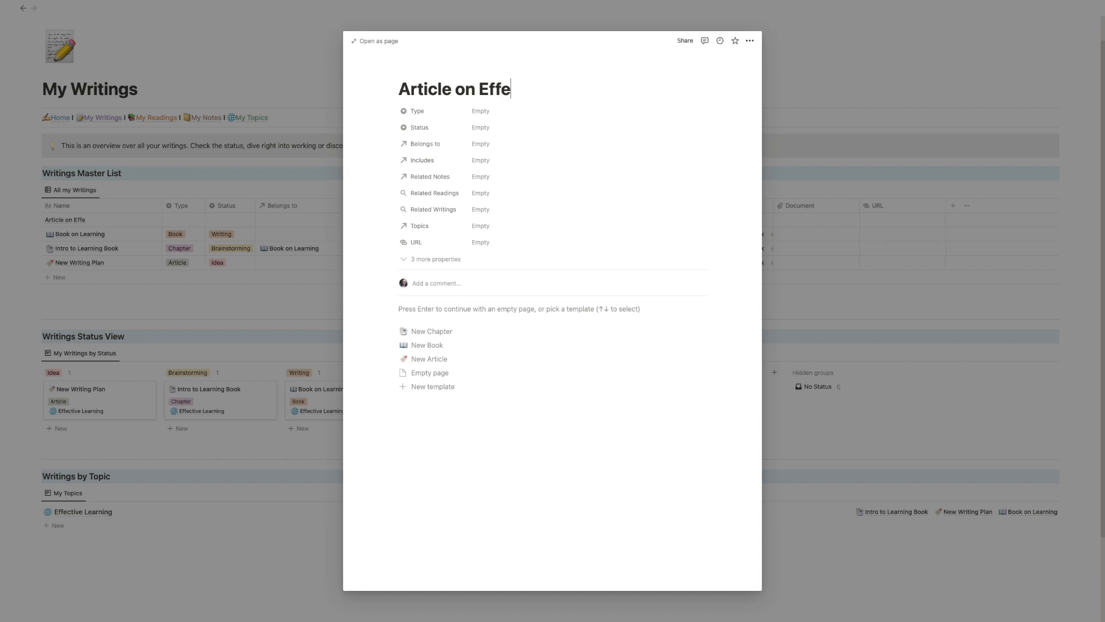
{"action": "type", "text": "ctive Learning"}
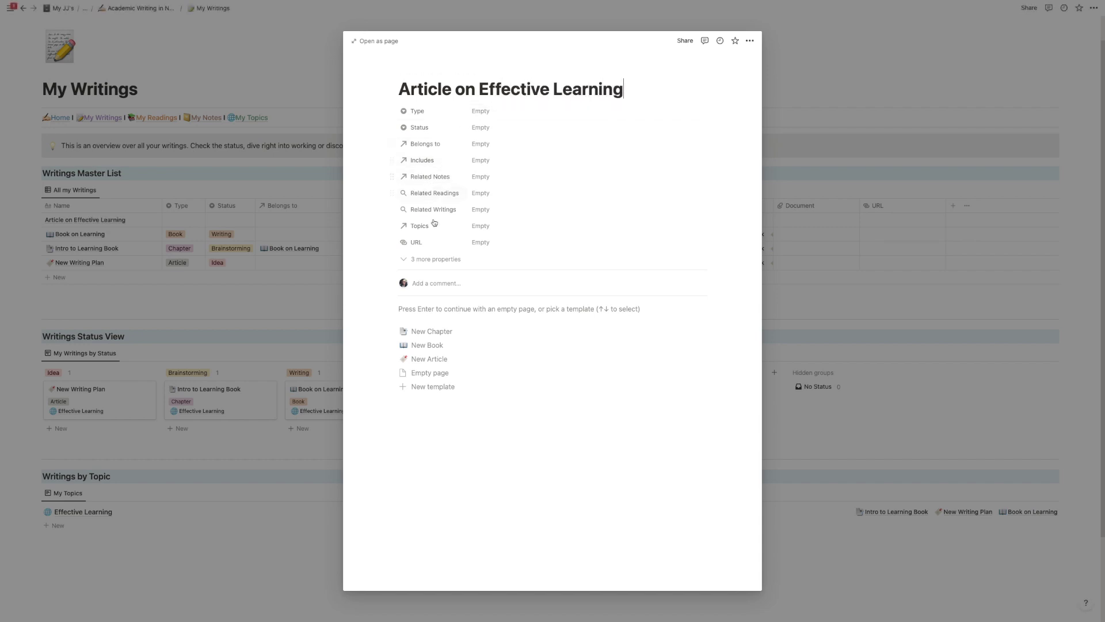
{"action": "left_click", "coordinate": [429, 358]}
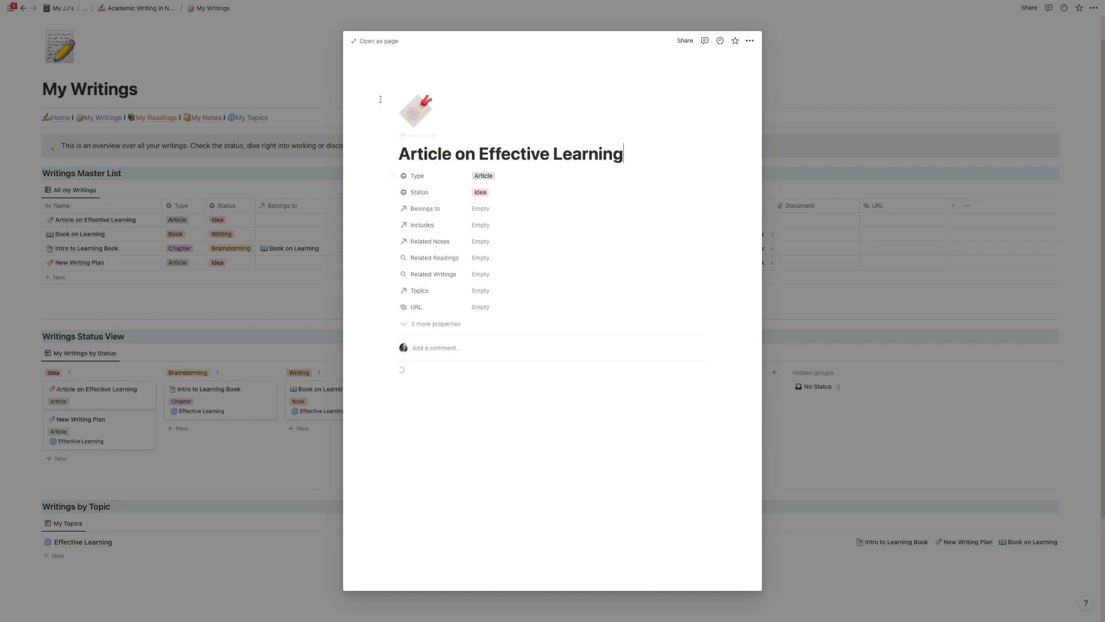
{"action": "left_click", "coordinate": [372, 42]}
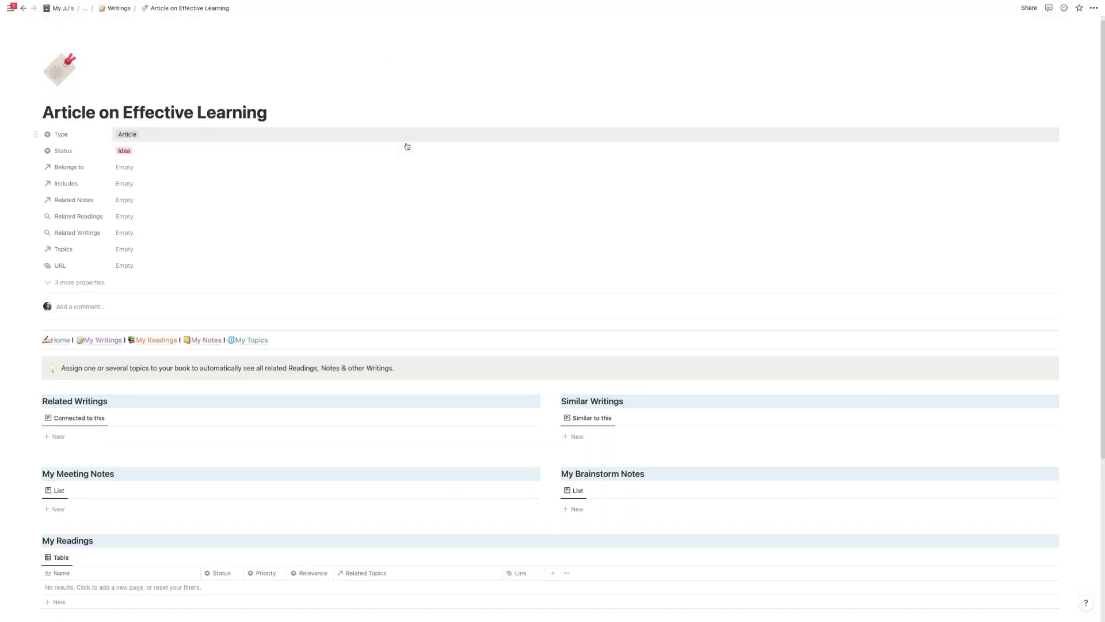
{"action": "scroll", "coordinate": [407, 146], "scroll_direction": "down", "scroll_amount": 1}
{"action": "scroll", "coordinate": [407, 146], "scroll_direction": "down", "scroll_amount": 1}
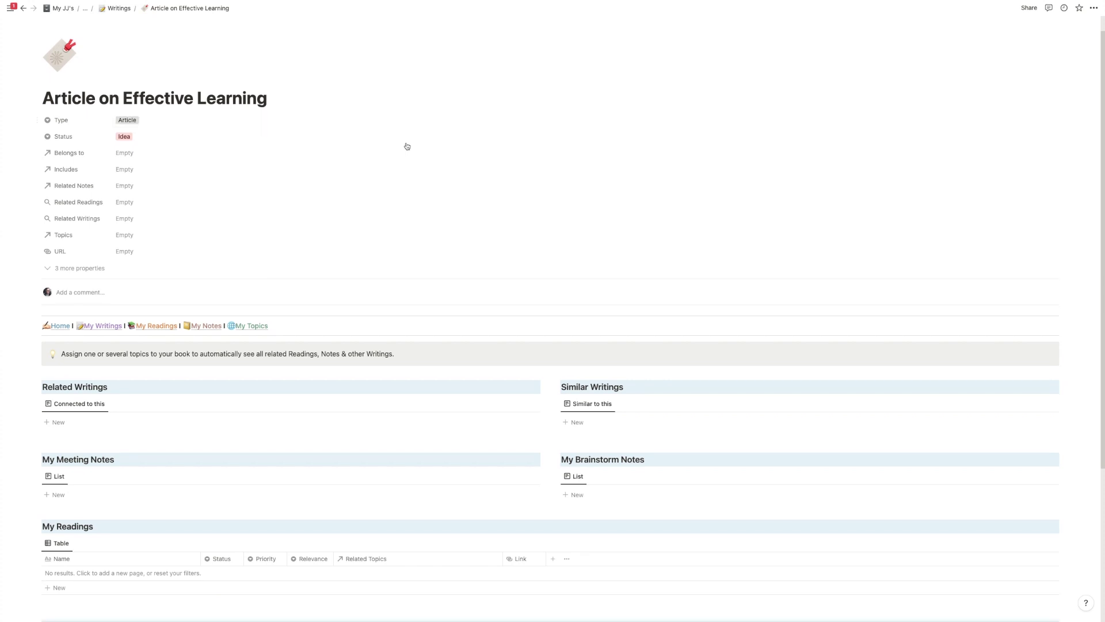
{"action": "scroll", "coordinate": [407, 145], "scroll_direction": "down", "scroll_amount": 5}
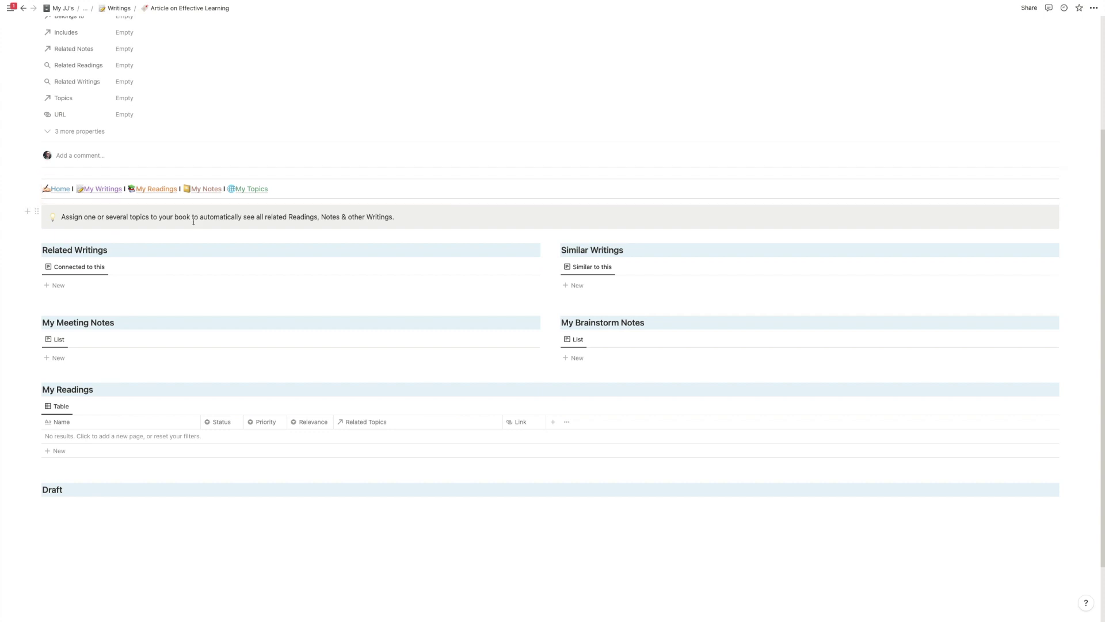
{"action": "scroll", "coordinate": [173, 213], "scroll_direction": "down", "scroll_amount": 1}
{"action": "scroll", "coordinate": [213, 223], "scroll_direction": "down", "scroll_amount": 1}
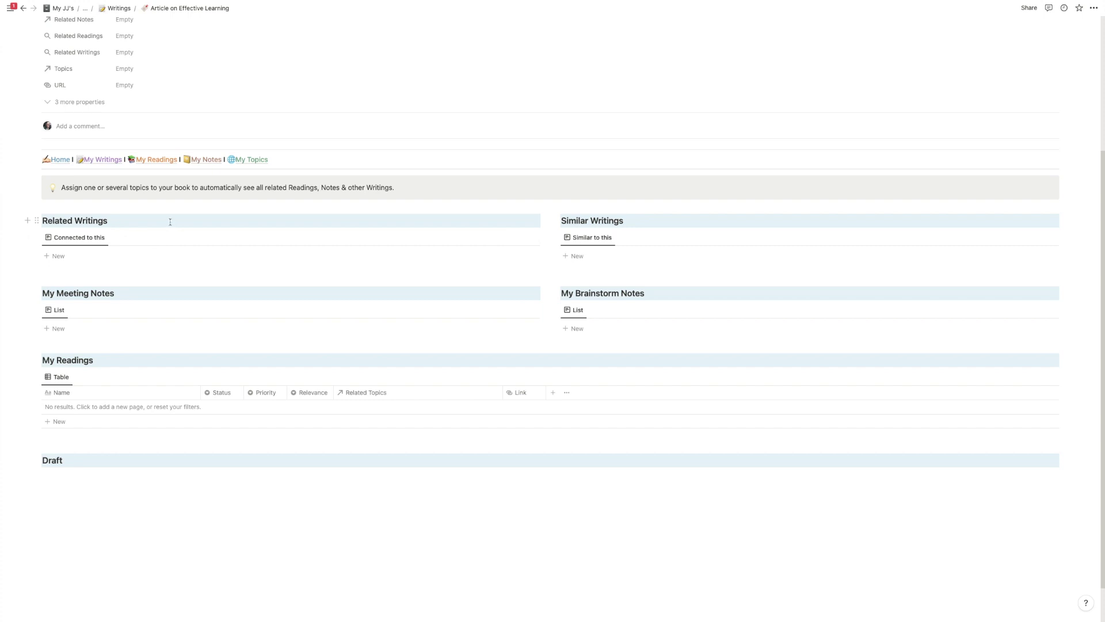
{"action": "scroll", "coordinate": [171, 222], "scroll_direction": "up", "scroll_amount": 1}
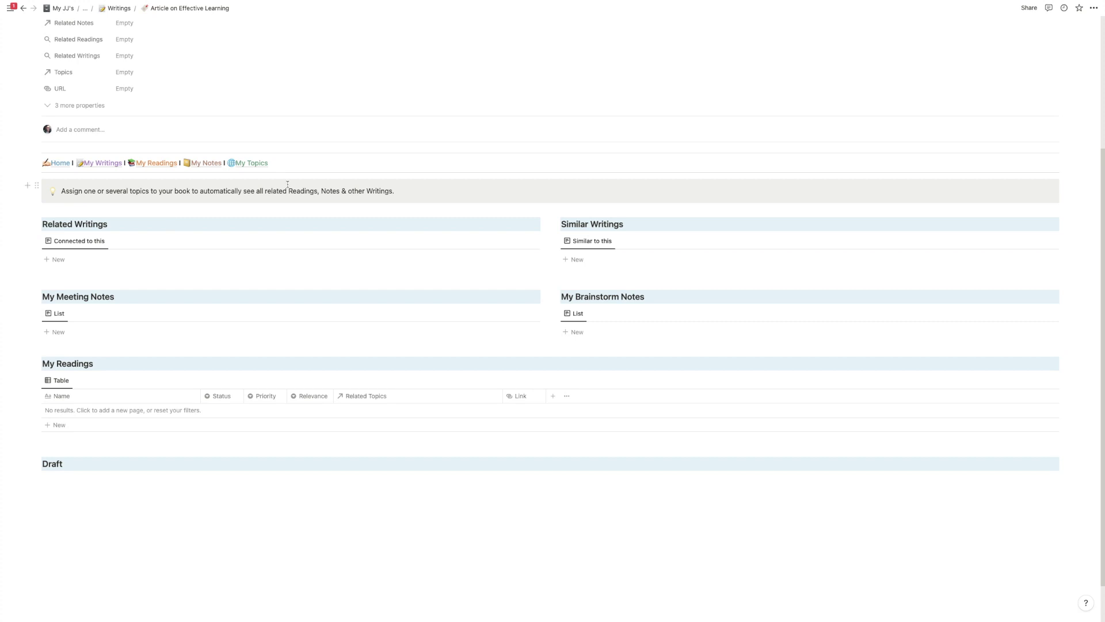
{"action": "scroll", "coordinate": [287, 184], "scroll_direction": "up", "scroll_amount": 3}
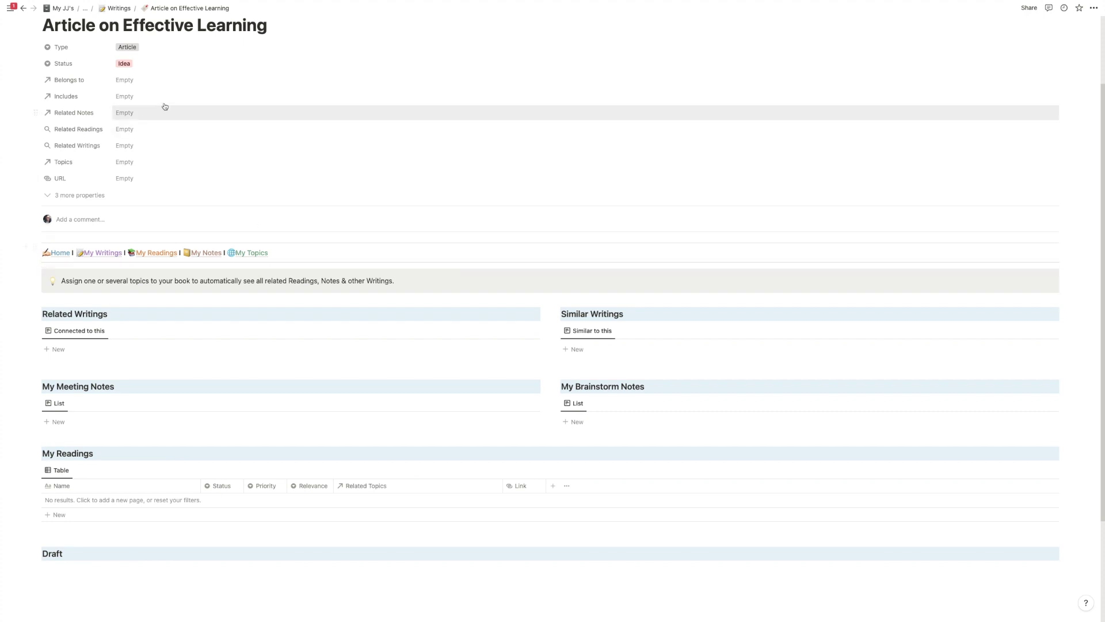
{"action": "left_click", "coordinate": [150, 84]}
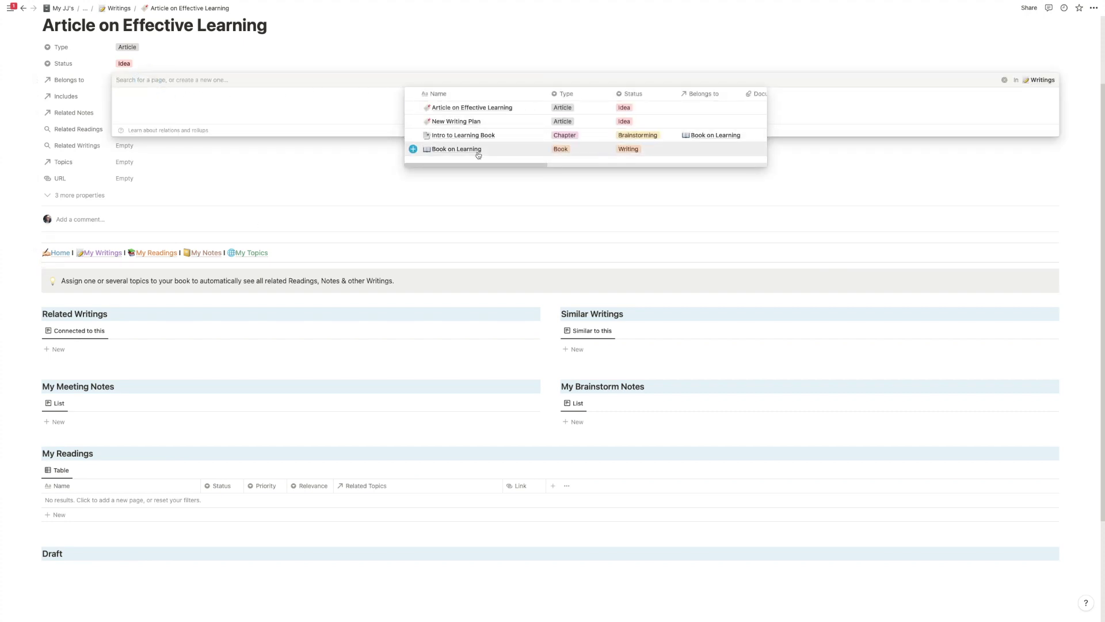
{"action": "left_click", "coordinate": [249, 282]}
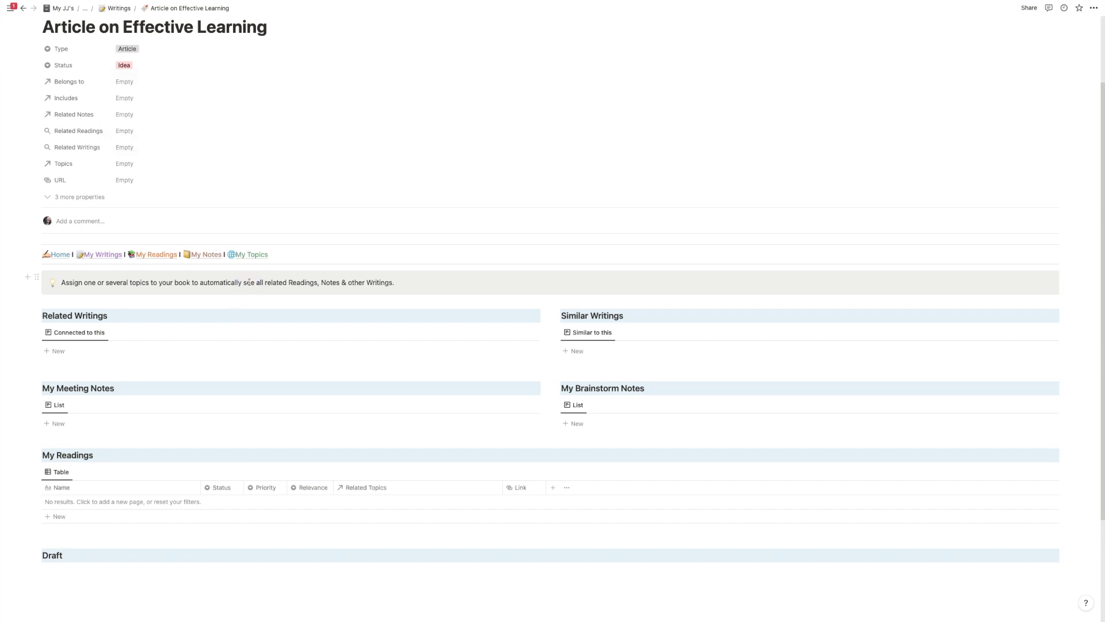
{"action": "scroll", "coordinate": [575, 279], "scroll_direction": "down", "scroll_amount": 1}
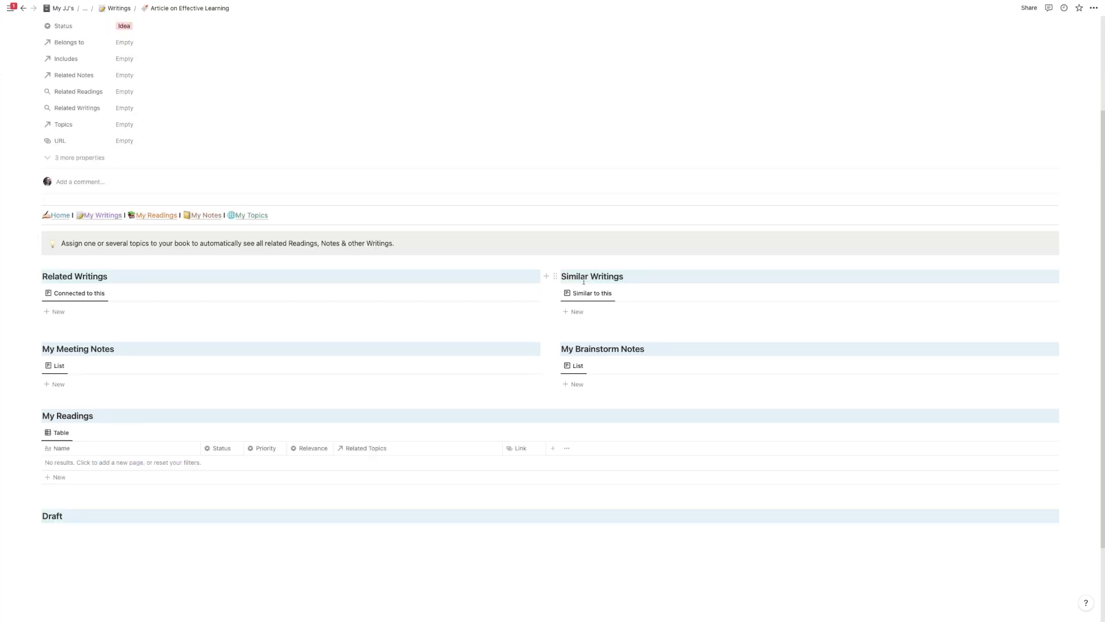
{"action": "scroll", "coordinate": [583, 281], "scroll_direction": "down", "scroll_amount": 1}
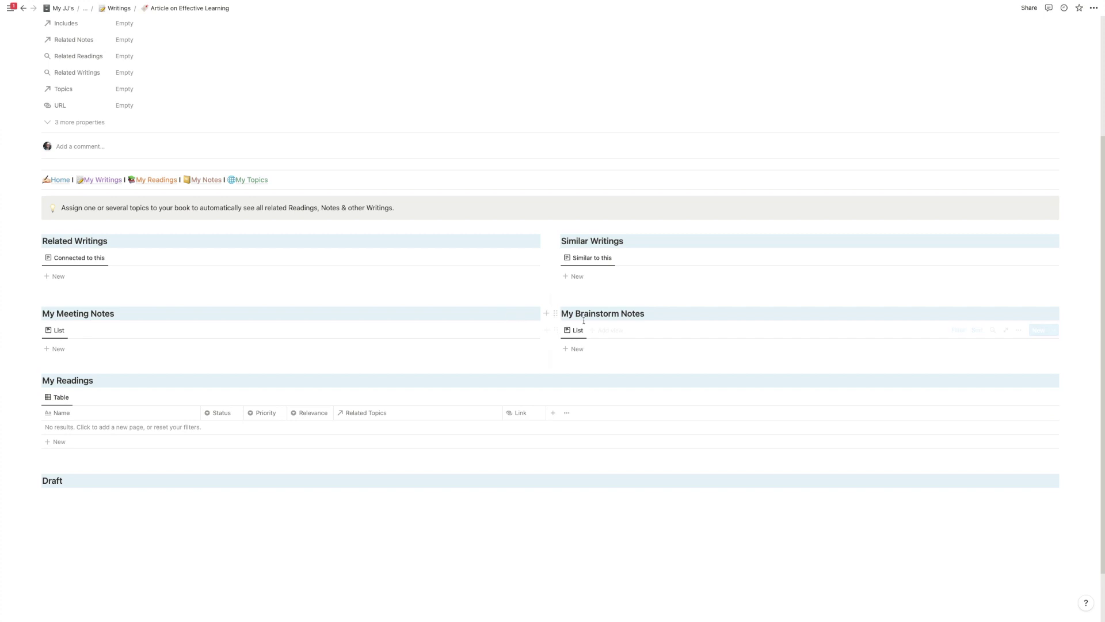
{"action": "scroll", "coordinate": [581, 323], "scroll_direction": "down", "scroll_amount": 1}
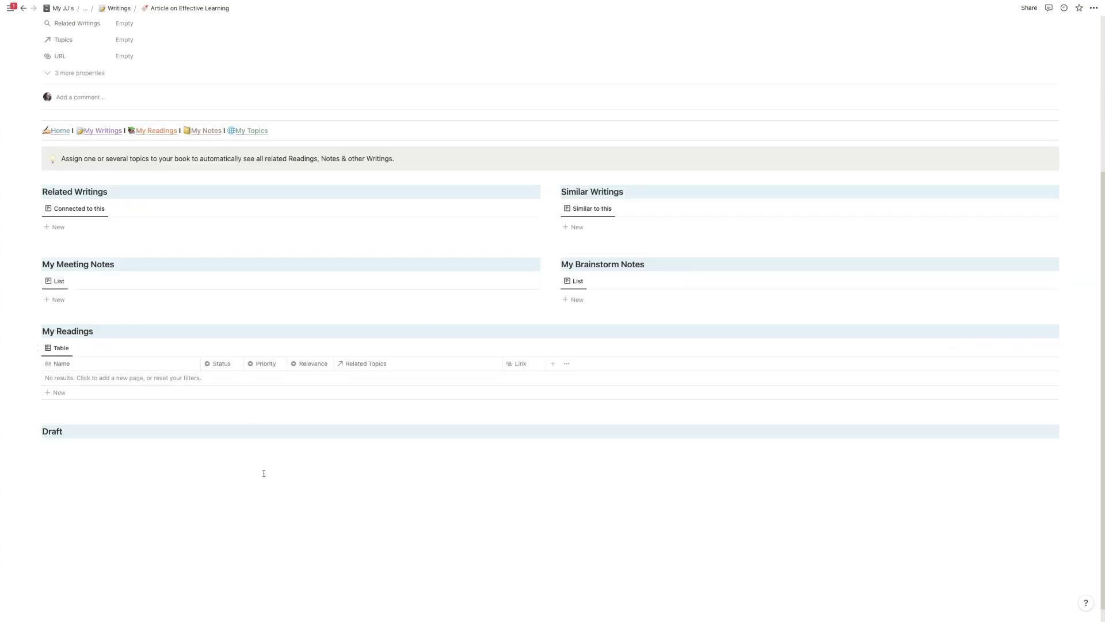
{"action": "scroll", "coordinate": [275, 430], "scroll_direction": "up", "scroll_amount": 1}
{"action": "scroll", "coordinate": [276, 432], "scroll_direction": "up", "scroll_amount": 3}
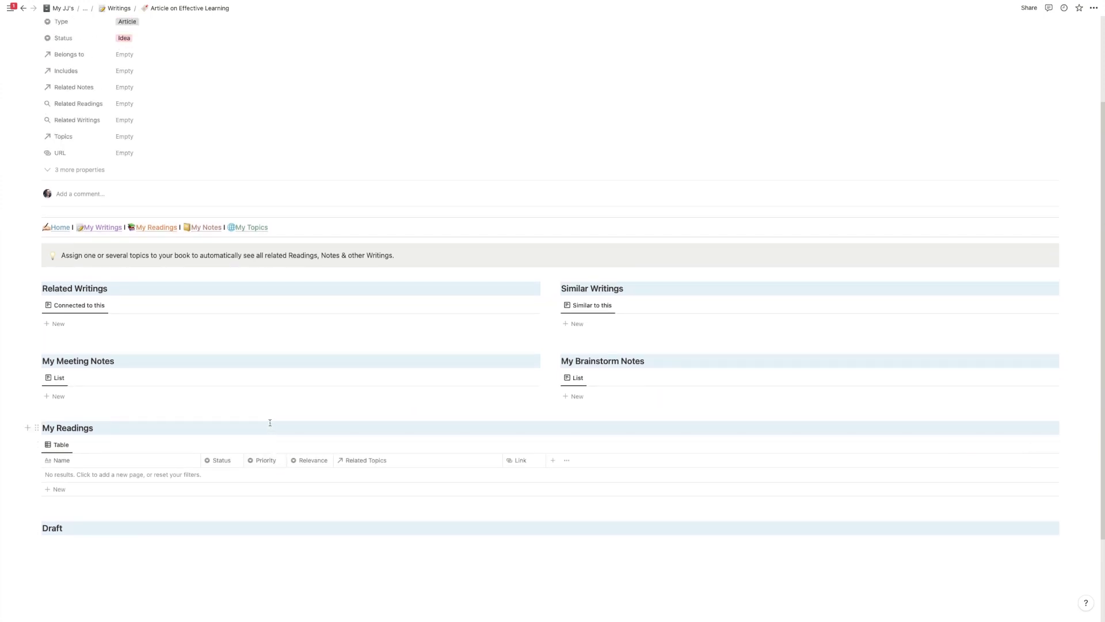
{"action": "scroll", "coordinate": [269, 423], "scroll_direction": "up", "scroll_amount": 1}
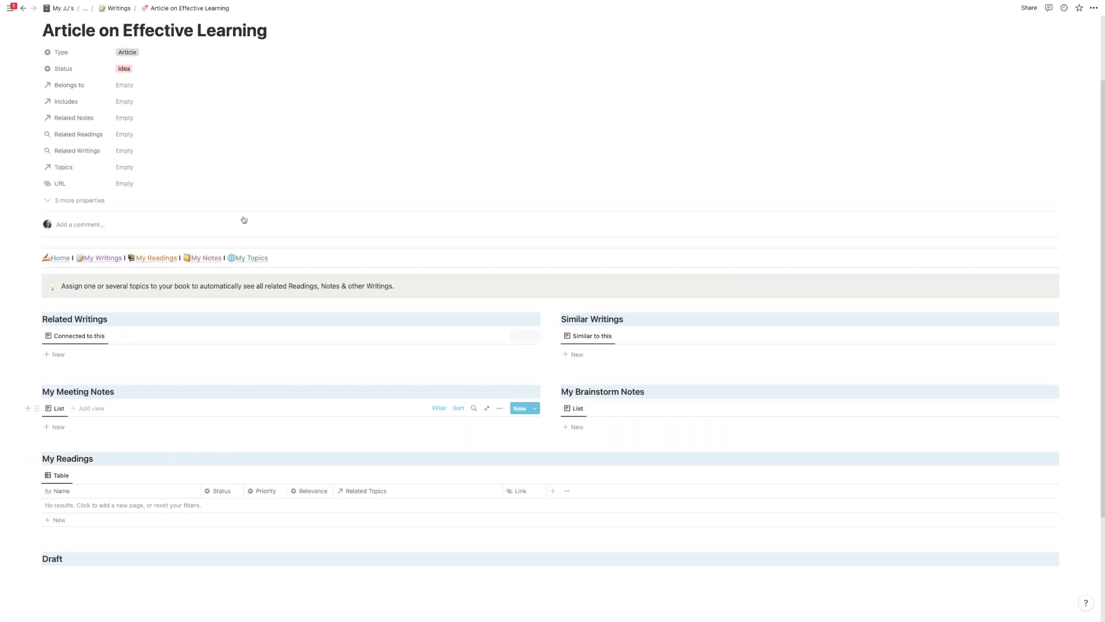
Step: Set the article's Topics to Effective Learning and review the related readings and writings
{"action": "left_click", "coordinate": [223, 164]}
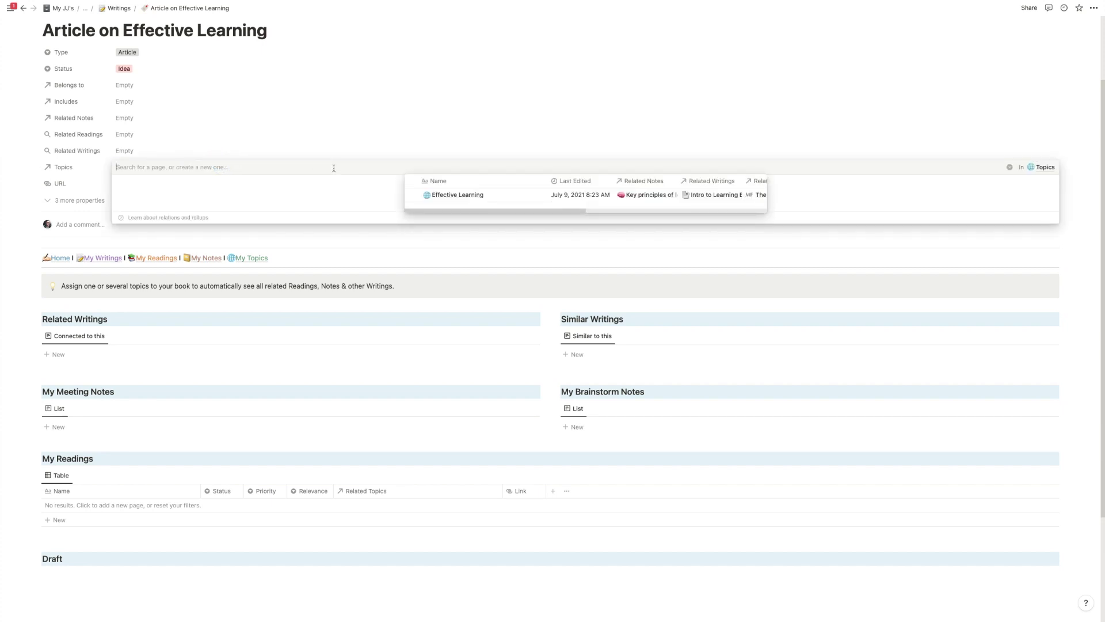
{"action": "left_click", "coordinate": [458, 196]}
{"action": "left_click", "coordinate": [531, 234]}
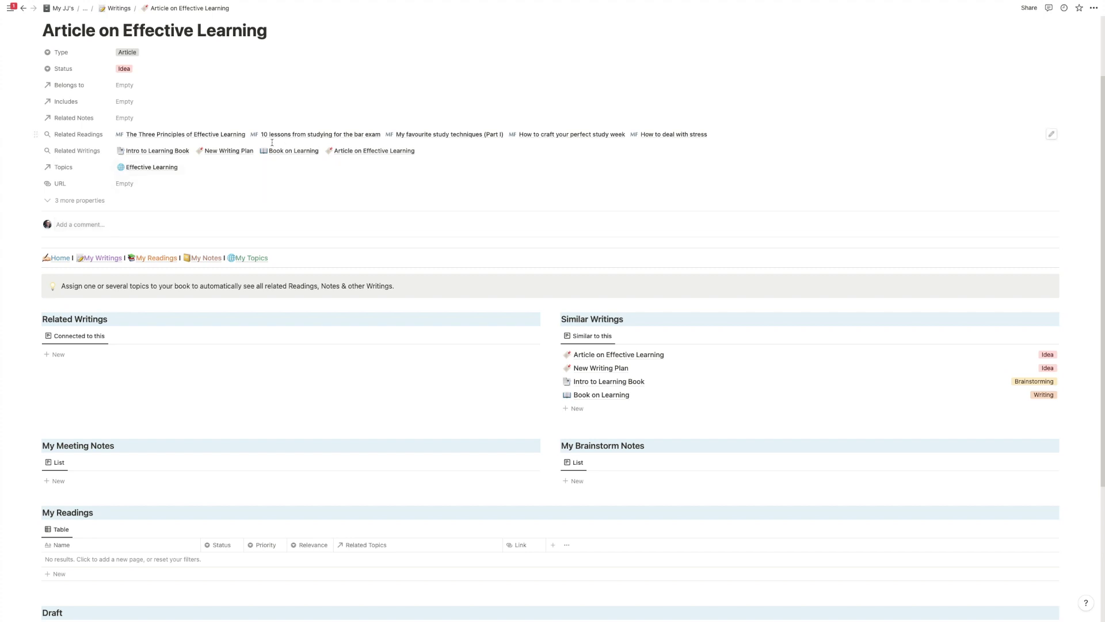
{"action": "scroll", "coordinate": [450, 246], "scroll_direction": "down", "scroll_amount": 3}
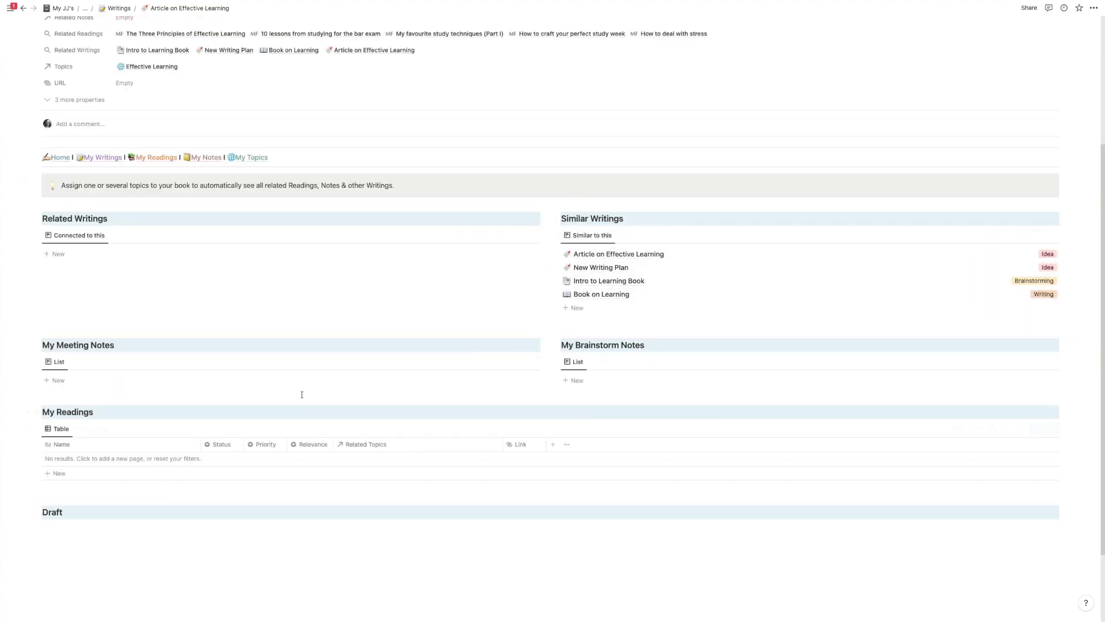
{"action": "scroll", "coordinate": [380, 442], "scroll_direction": "up", "scroll_amount": 4}
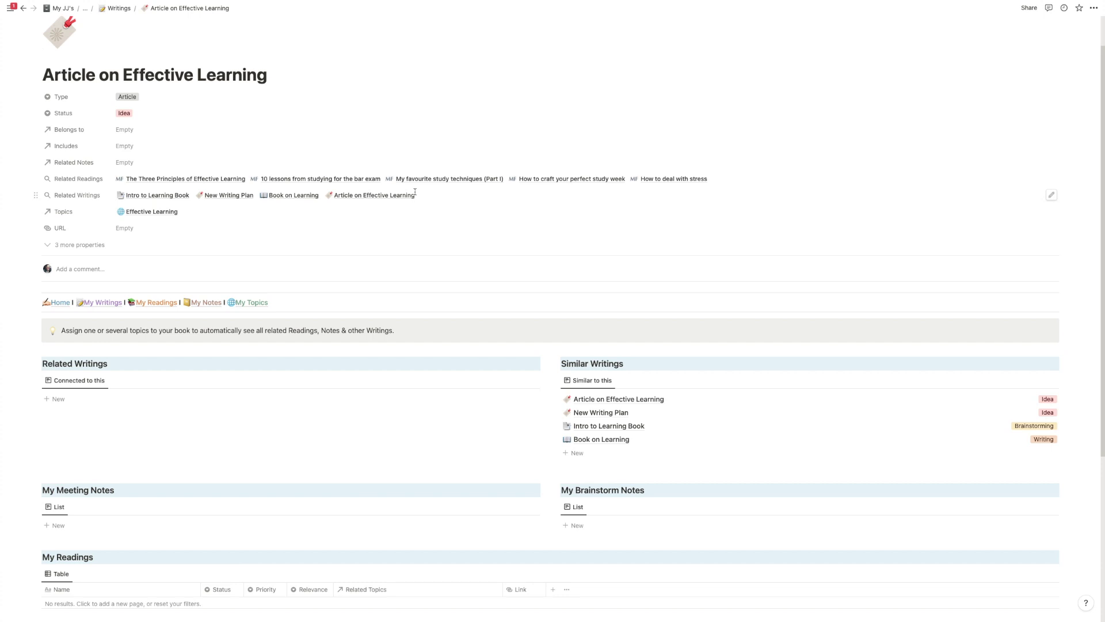
{"action": "scroll", "coordinate": [415, 192], "scroll_direction": "down", "scroll_amount": 1}
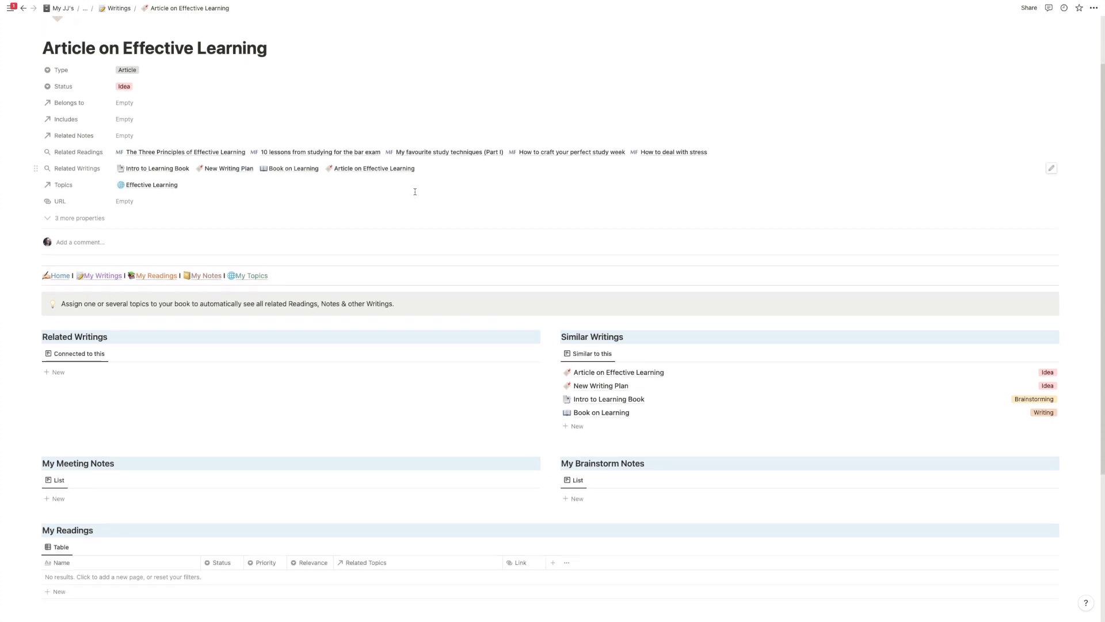
{"action": "scroll", "coordinate": [412, 190], "scroll_direction": "down", "scroll_amount": 3}
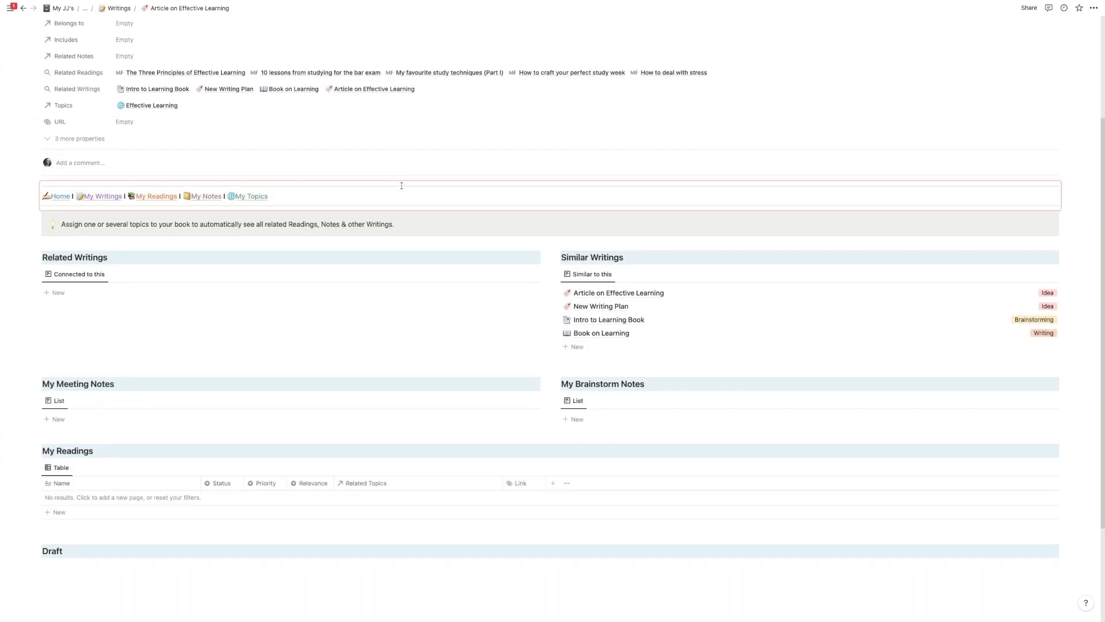
{"action": "scroll", "coordinate": [402, 186], "scroll_direction": "up", "scroll_amount": 4}
Step: Reopen Article on Effective Learning from the Writings database as a full page, scrolling to My Readings
{"action": "left_click", "coordinate": [113, 11]}
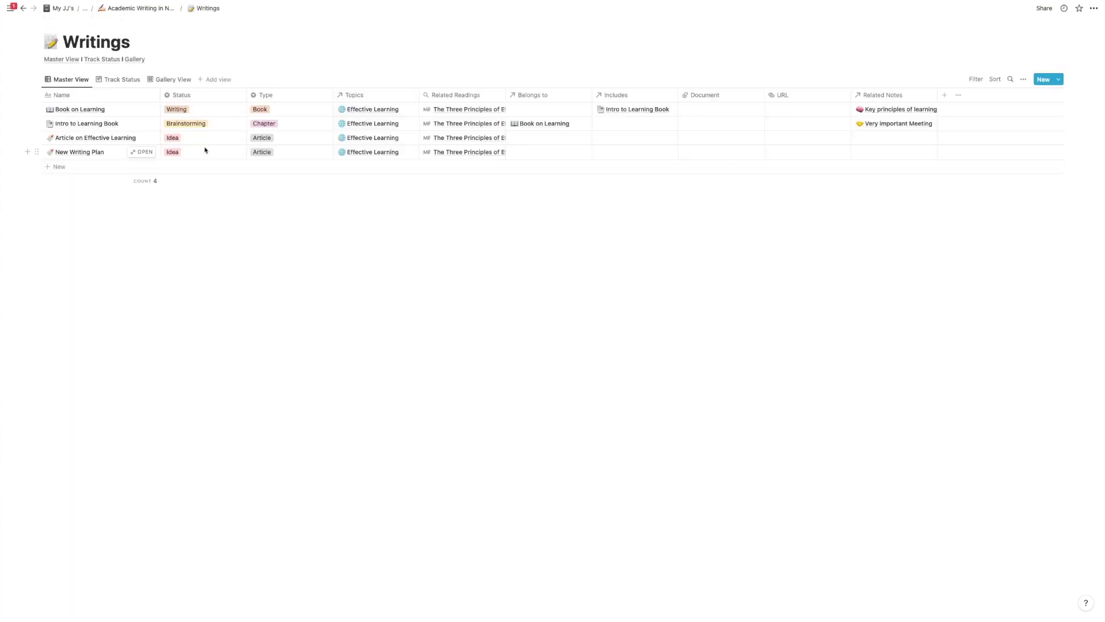
{"action": "left_click", "coordinate": [141, 137]}
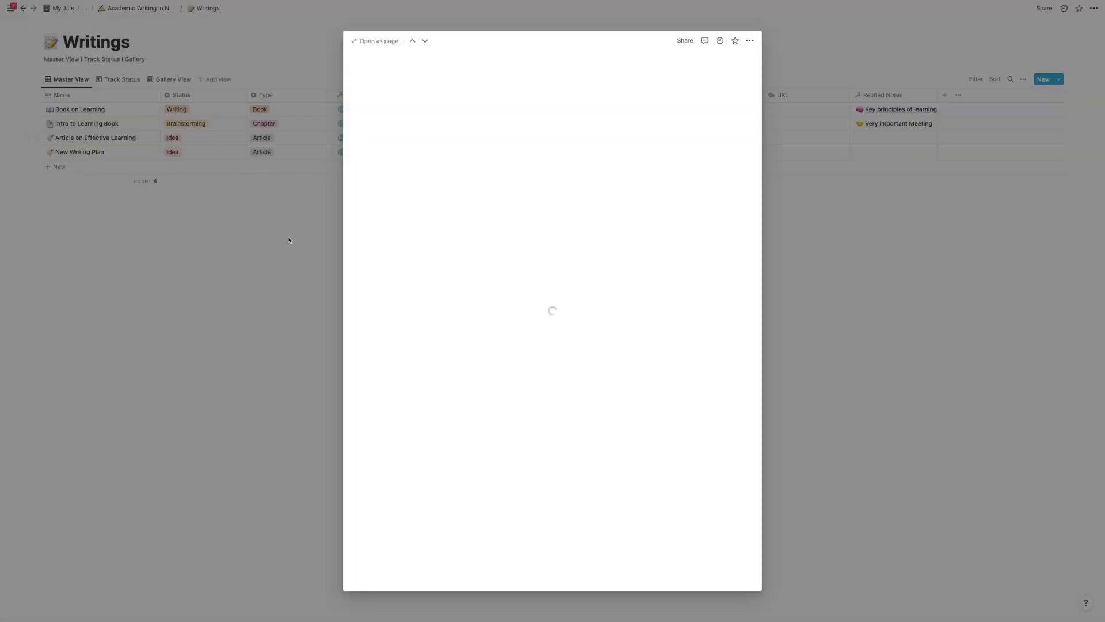
{"action": "scroll", "coordinate": [459, 173], "scroll_direction": "down", "scroll_amount": 6}
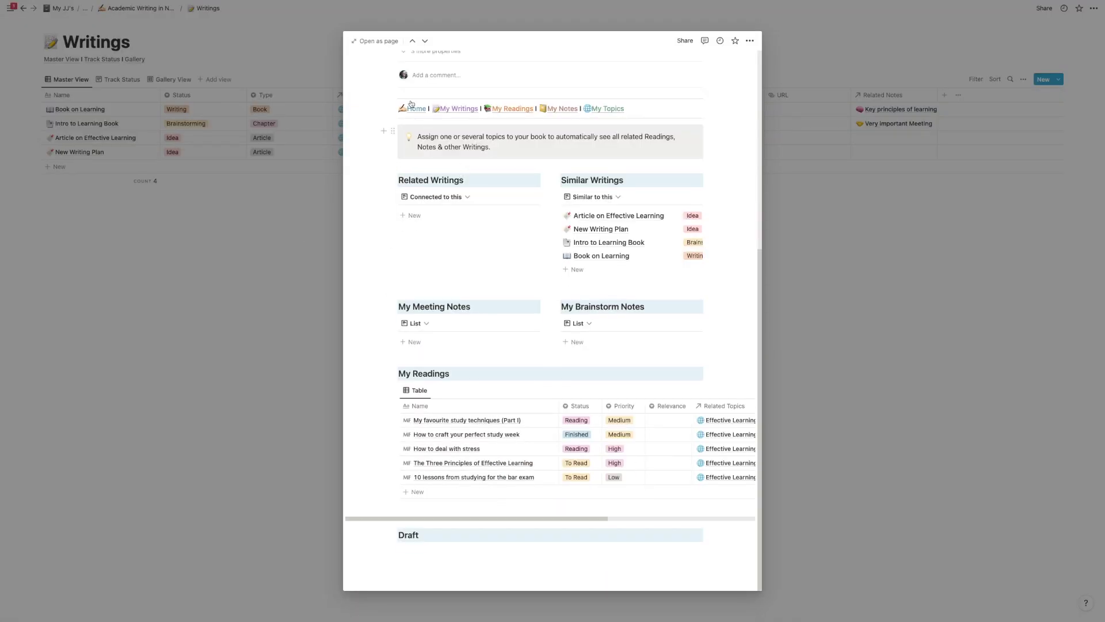
{"action": "left_click", "coordinate": [374, 41]}
{"action": "scroll", "coordinate": [314, 248], "scroll_direction": "down", "scroll_amount": 3}
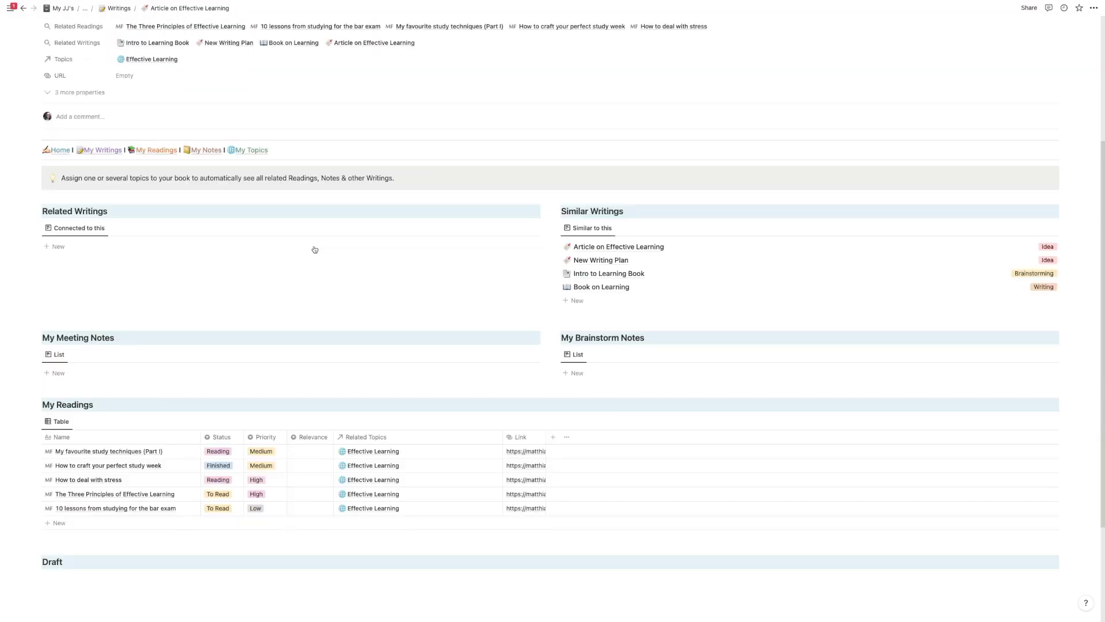
{"action": "scroll", "coordinate": [314, 249], "scroll_direction": "down", "scroll_amount": 2}
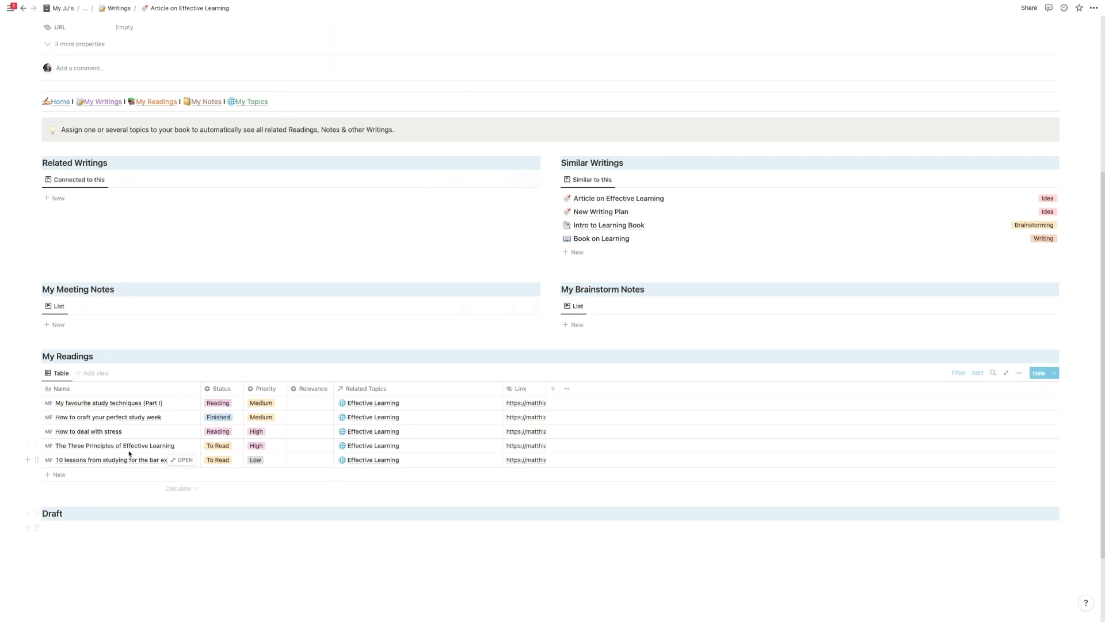
{"action": "scroll", "coordinate": [130, 516], "scroll_direction": "down", "scroll_amount": 3}
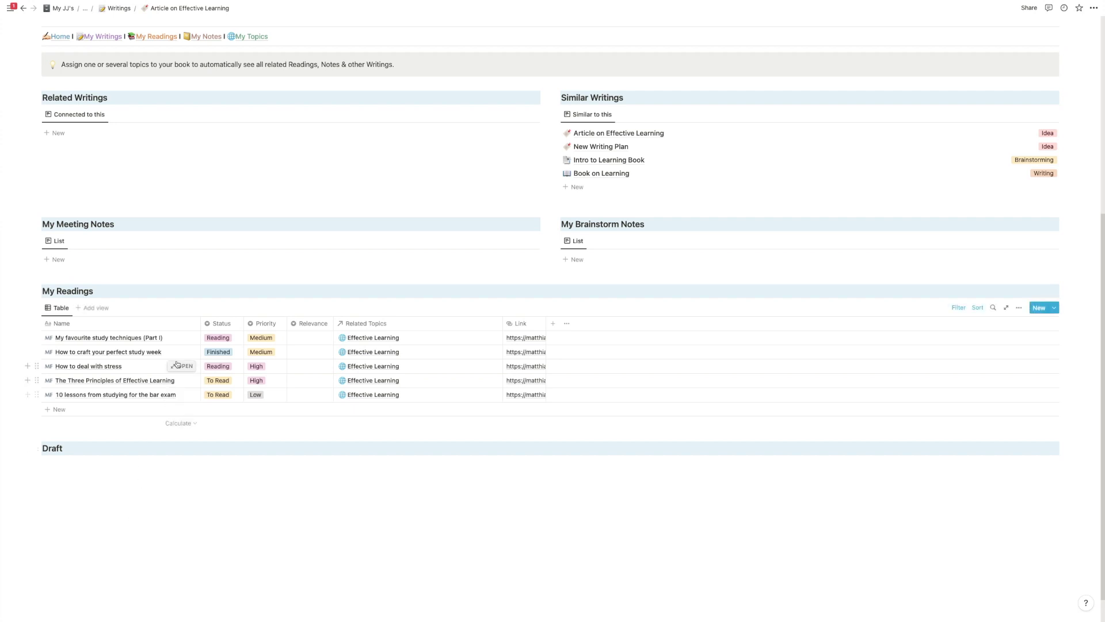
Step: Preview the 'My favourite study techniques (Part I)' reading, close it, and return to Writings
{"action": "left_click", "coordinate": [178, 336]}
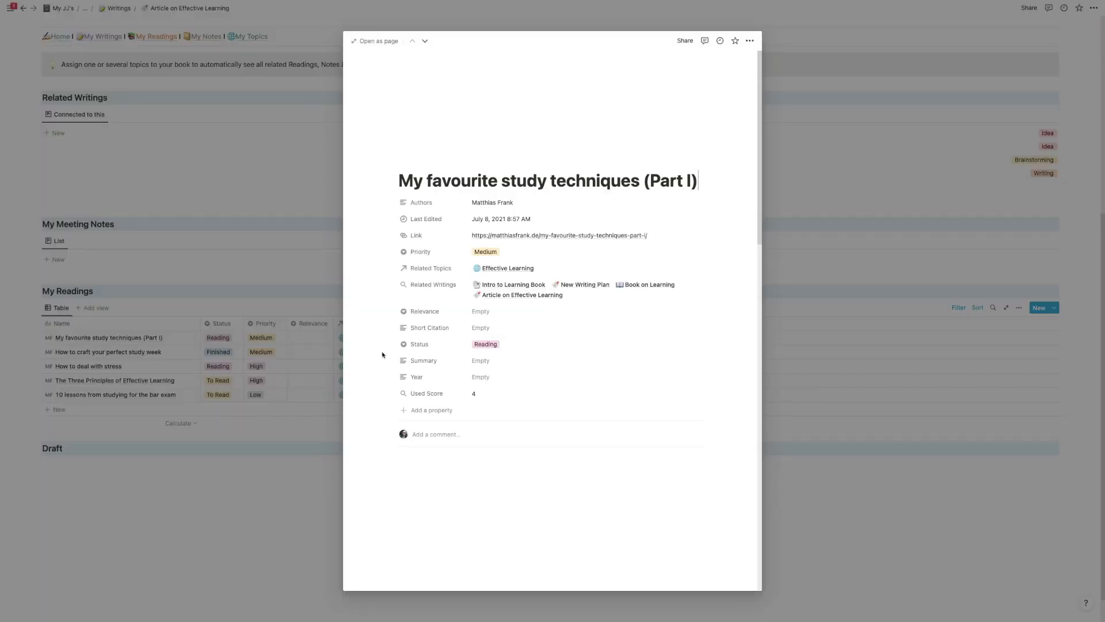
{"action": "left_click", "coordinate": [235, 493]}
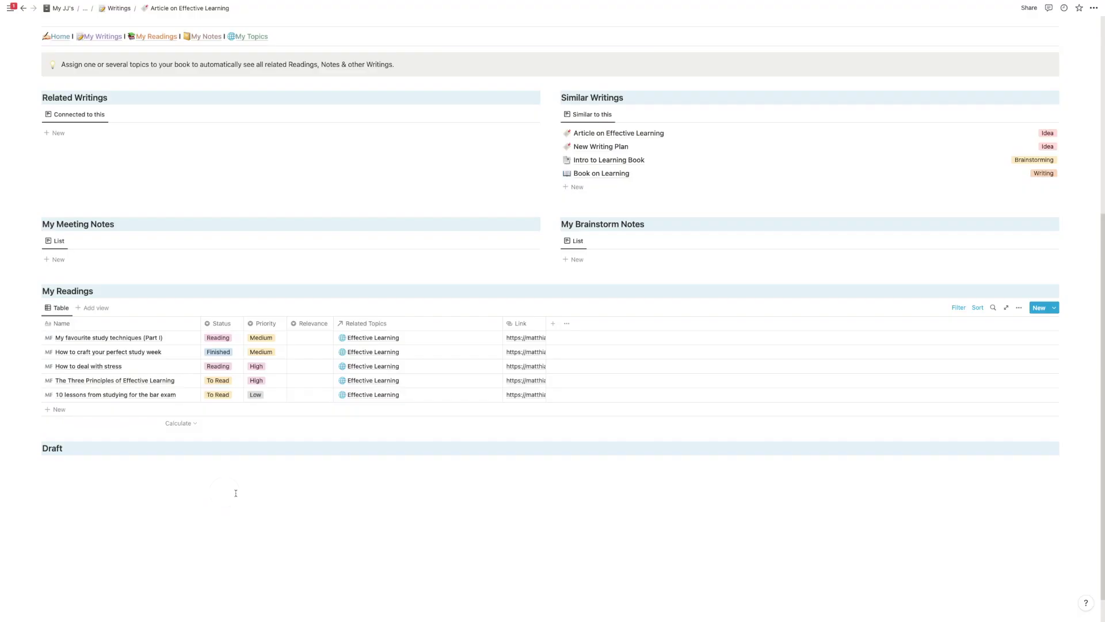
{"action": "scroll", "coordinate": [248, 504], "scroll_direction": "up", "scroll_amount": 3}
{"action": "scroll", "coordinate": [255, 507], "scroll_direction": "up", "scroll_amount": 1}
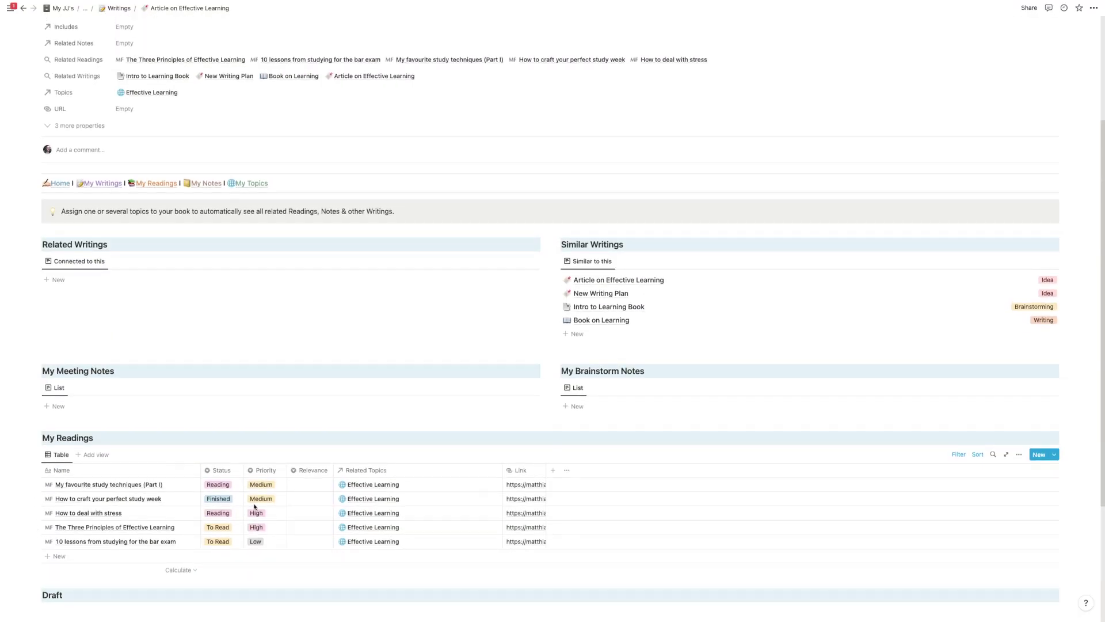
{"action": "left_click", "coordinate": [126, 9]}
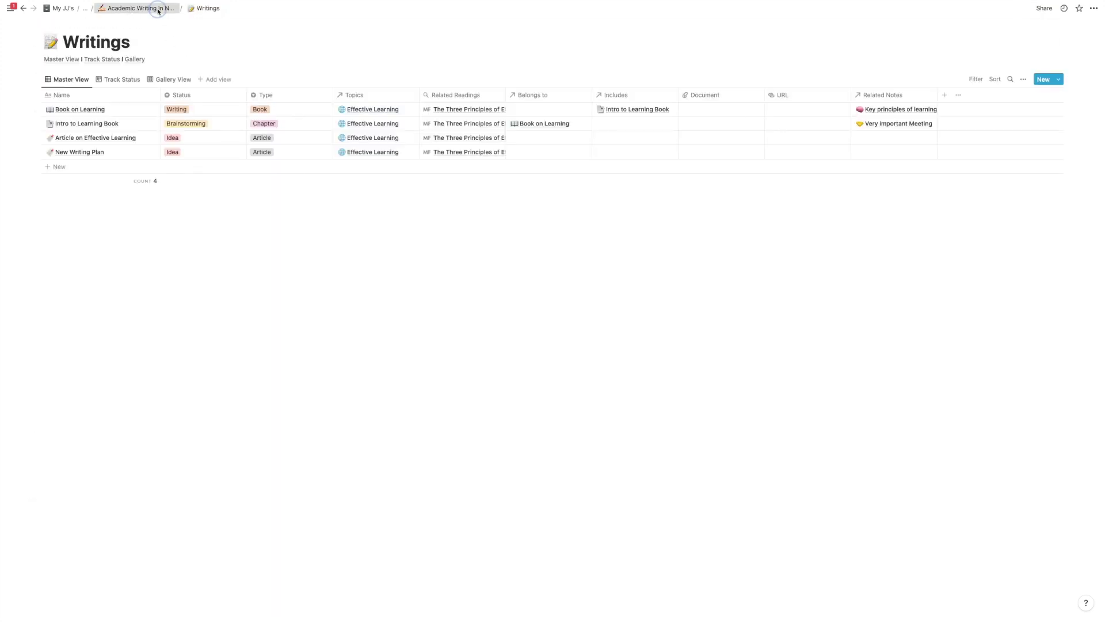
Step: Go through the Academic Writing in Notion dashboard to the My Notes page
{"action": "left_click", "coordinate": [160, 8]}
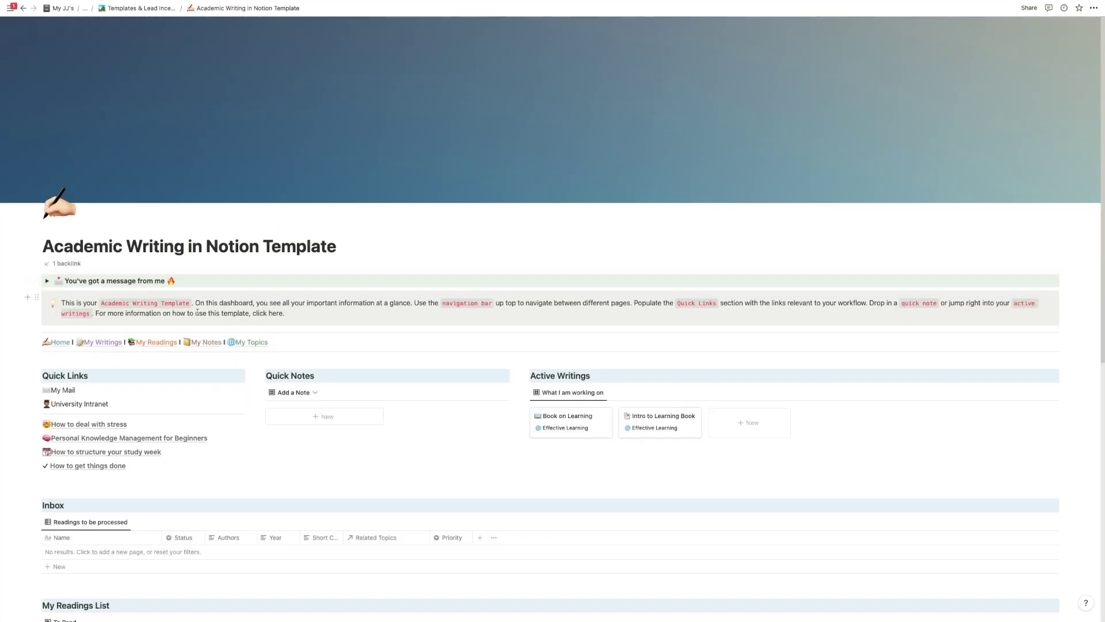
{"action": "left_click", "coordinate": [214, 343]}
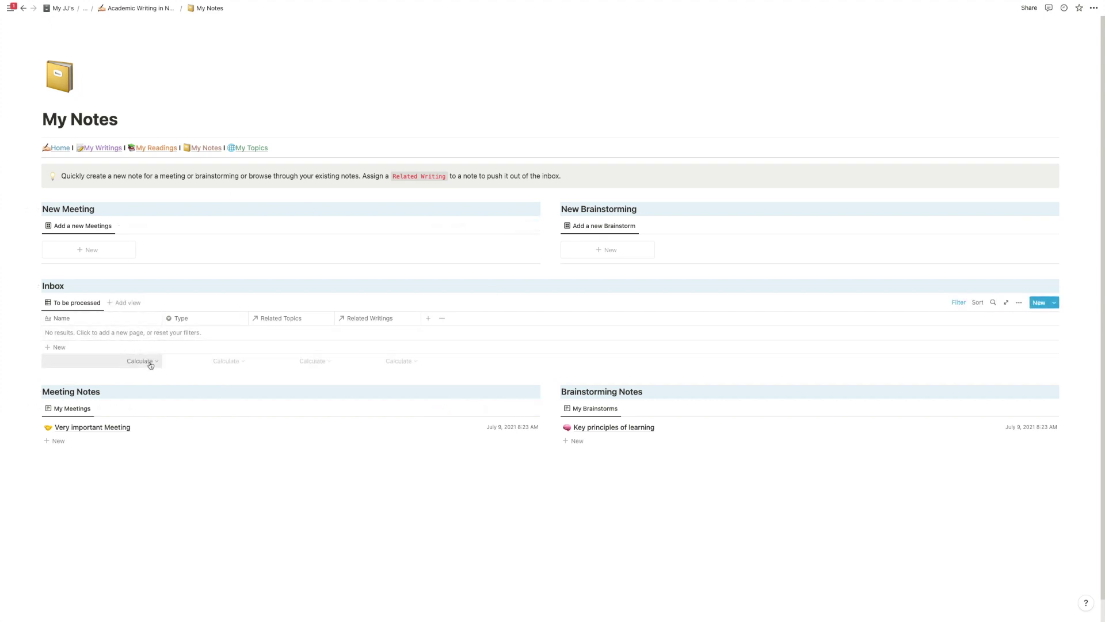
{"action": "left_click", "coordinate": [1053, 226]}
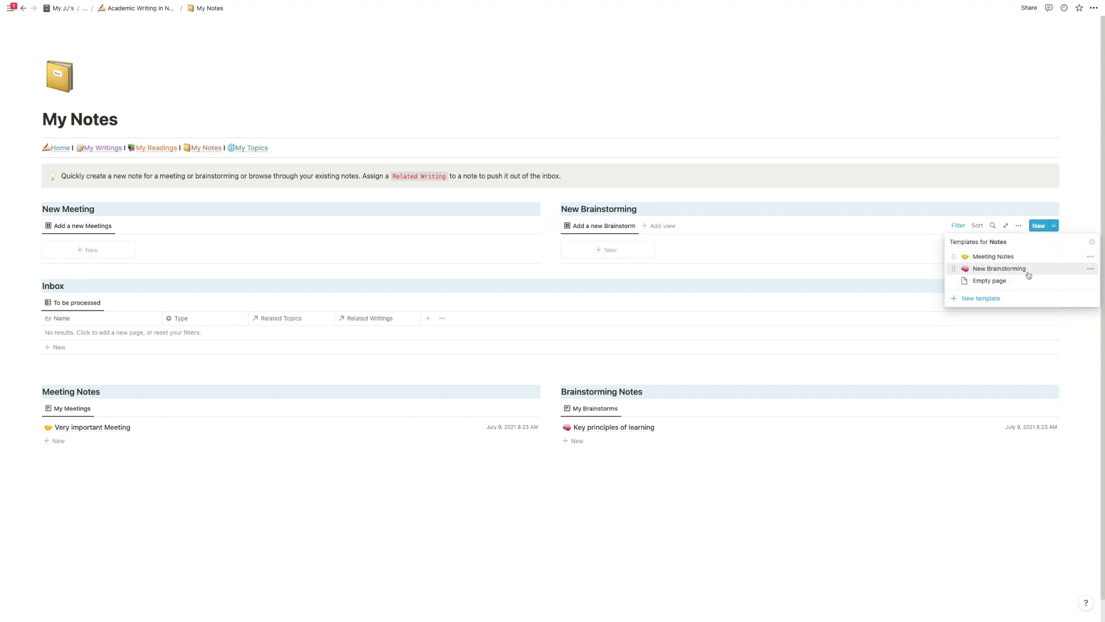
{"action": "left_click", "coordinate": [644, 212]}
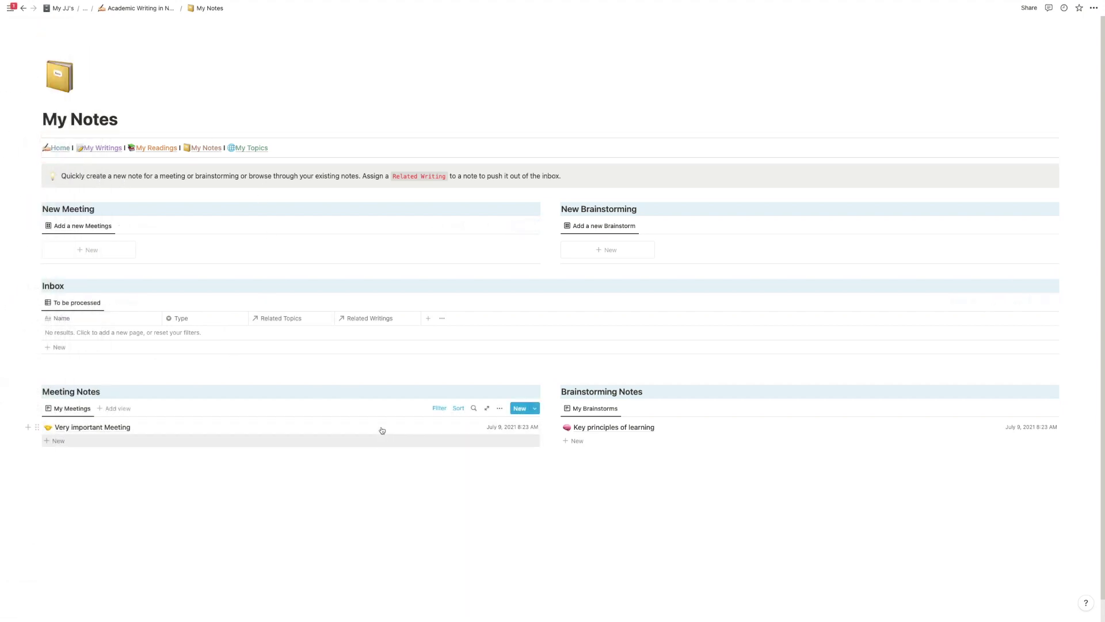
{"action": "left_click", "coordinate": [381, 428]}
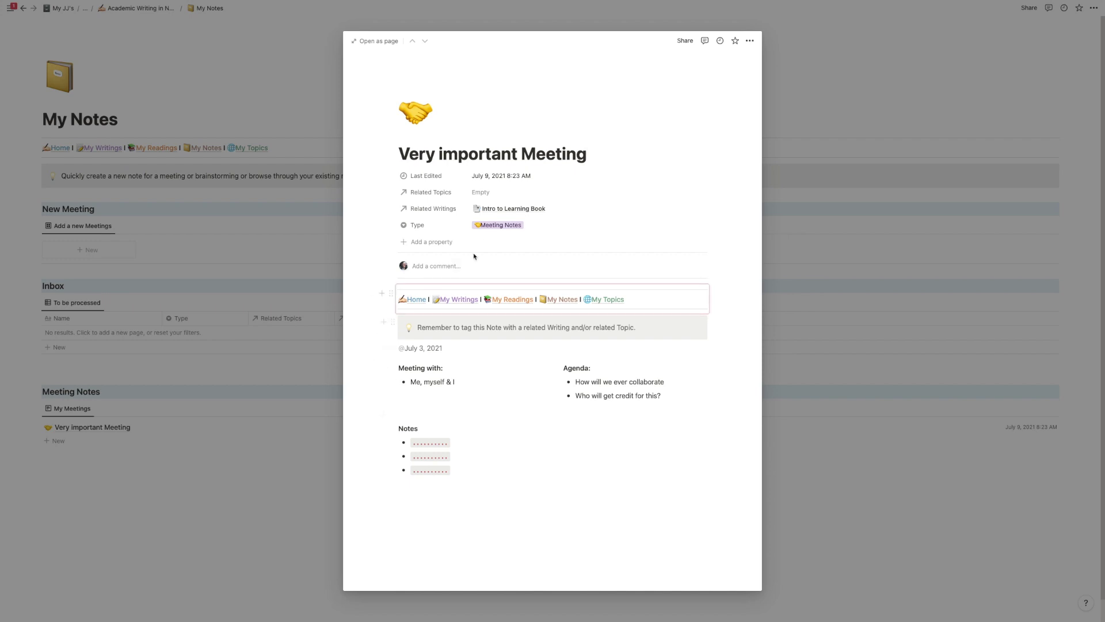
Step: Add Effective Learning to the Very important Meeting note's Related Topics, then remove it again
{"action": "left_click", "coordinate": [480, 192]}
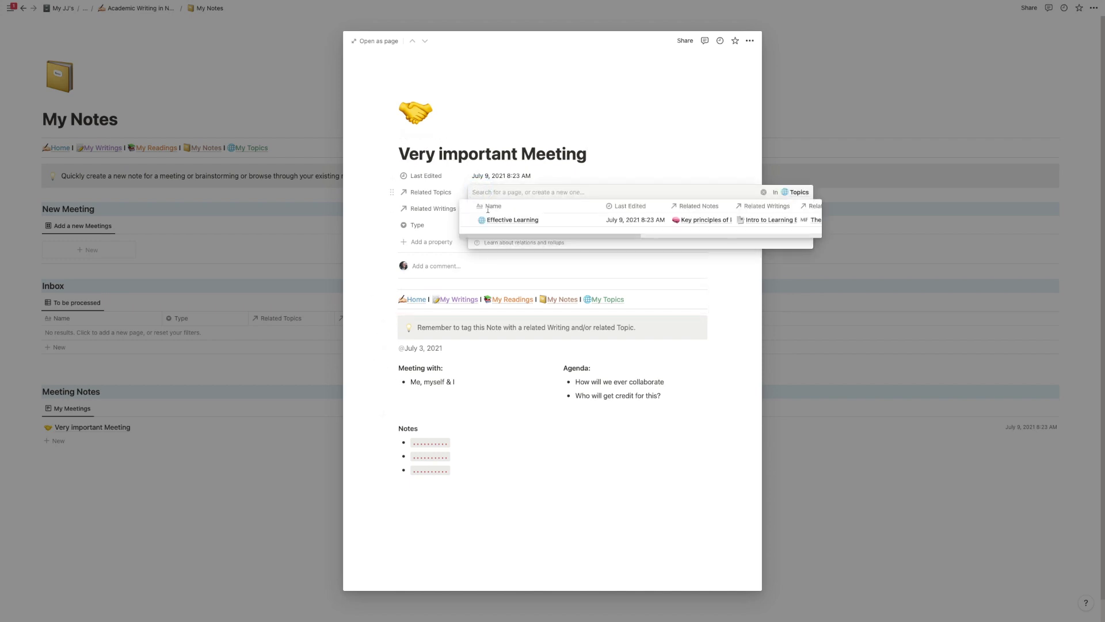
{"action": "left_click", "coordinate": [496, 220]}
{"action": "left_click", "coordinate": [496, 160]}
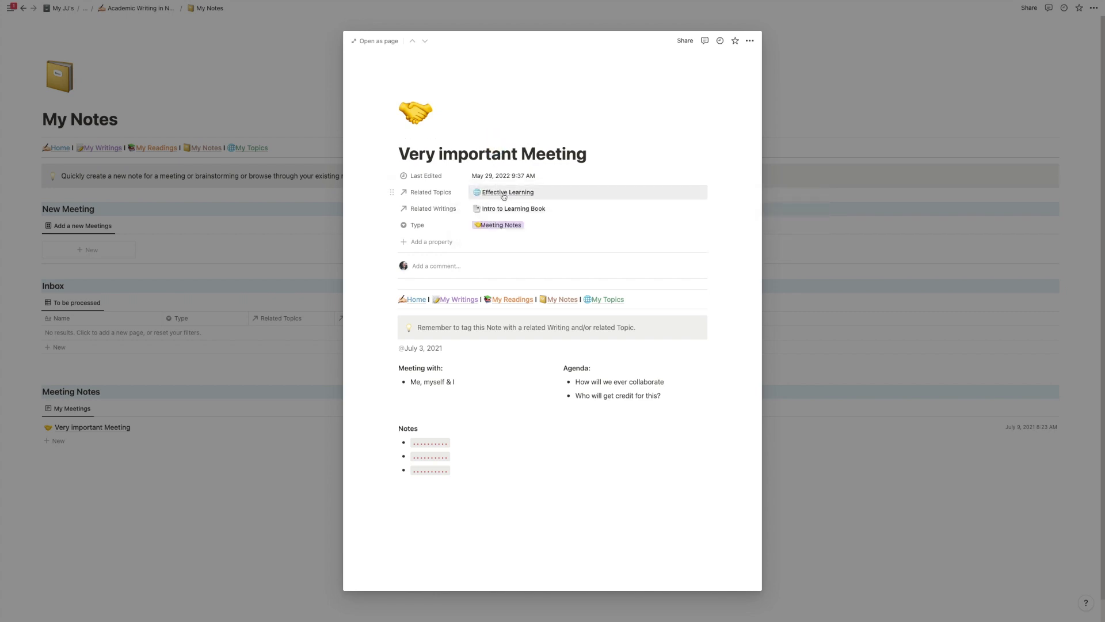
{"action": "left_click", "coordinate": [558, 201]}
{"action": "left_click", "coordinate": [476, 220]}
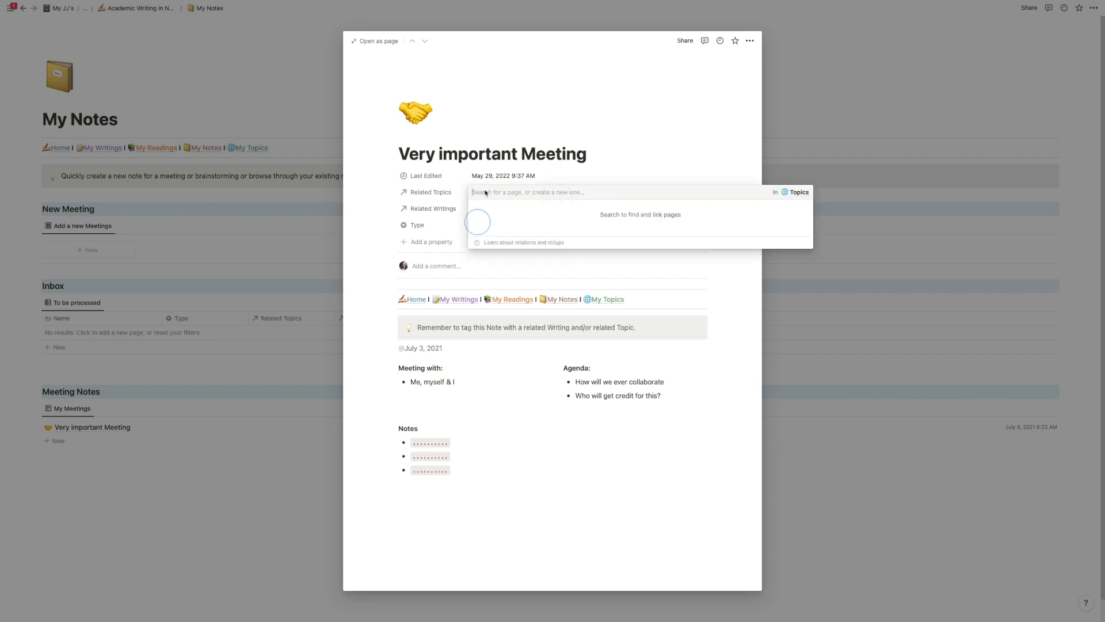
{"action": "left_click", "coordinate": [455, 228]}
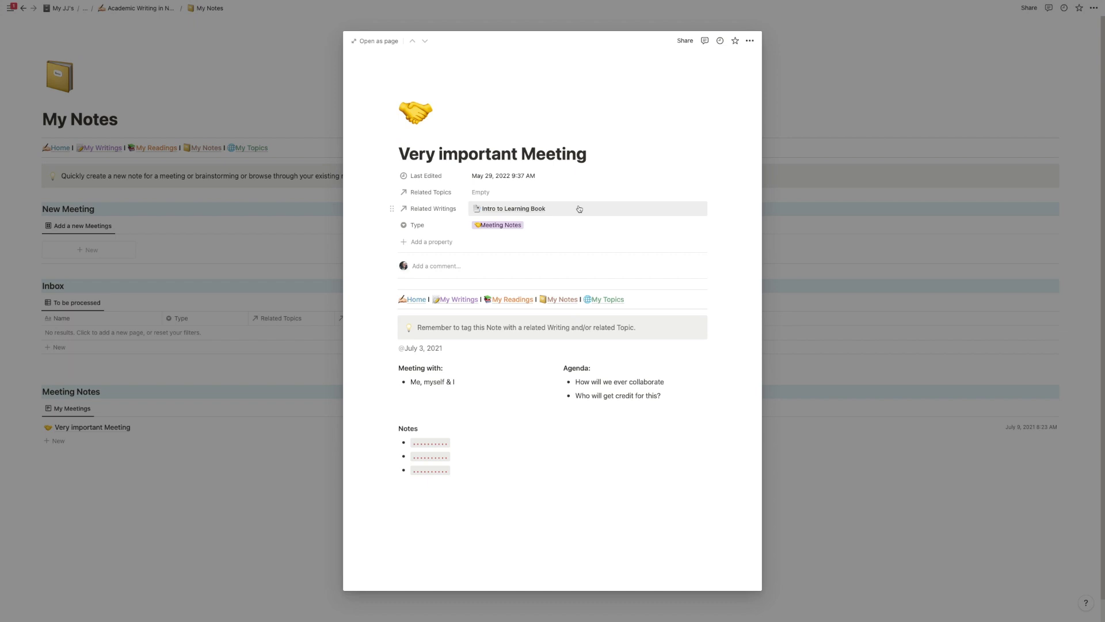
Step: Dismiss the Very important Meeting preview to return to My Notes
{"action": "left_click", "coordinate": [814, 281]}
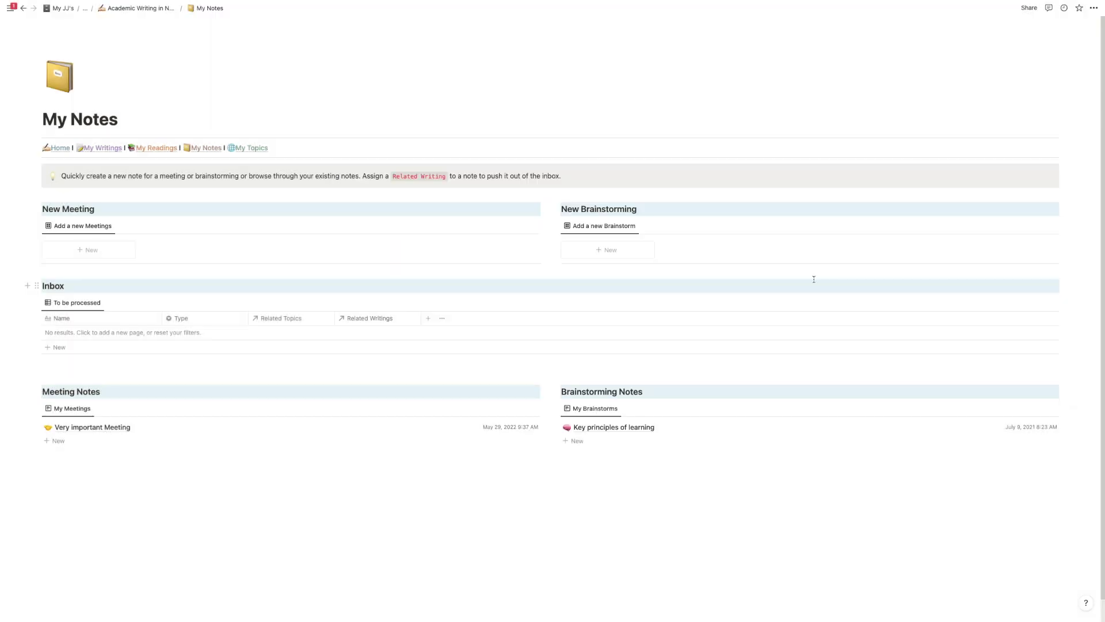